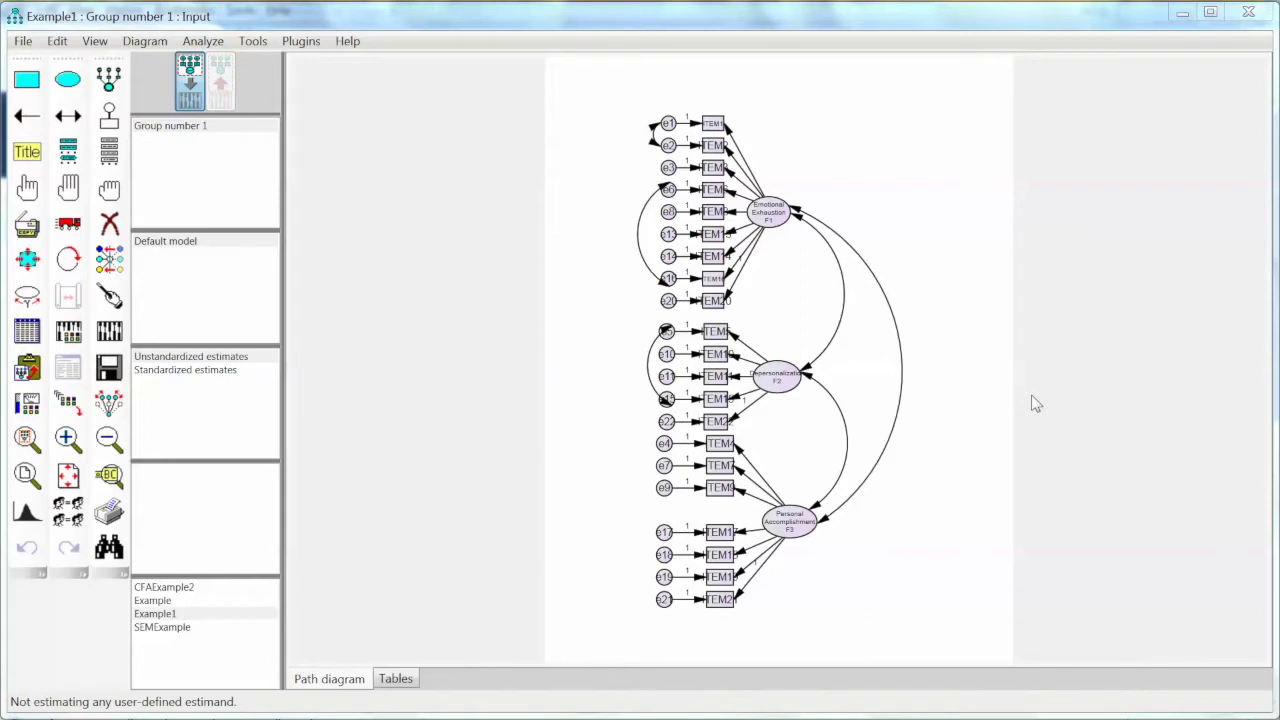
- Erase the three covariance arrows linking the Emotional Exhaustion, Depersonalization and Personal Accomplishment factors
left_click(109, 224)
left_click(109, 223)
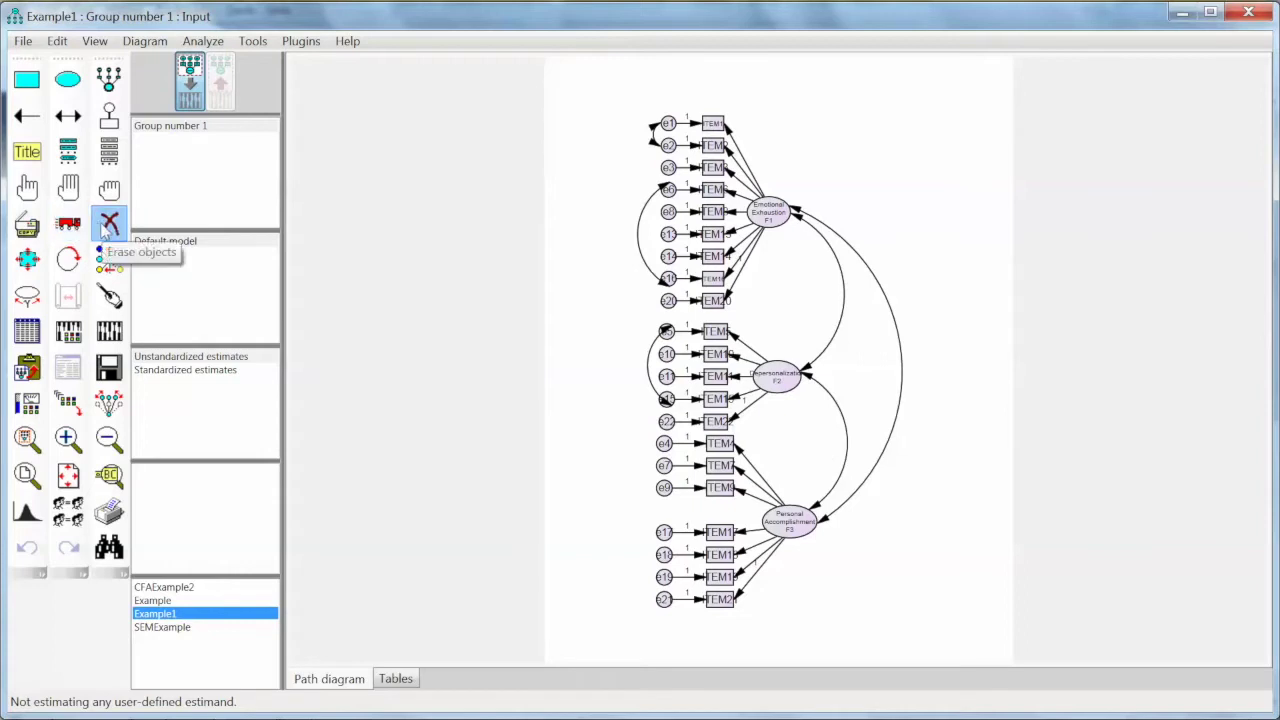
left_click(838, 268)
left_click(838, 270)
left_click(880, 288)
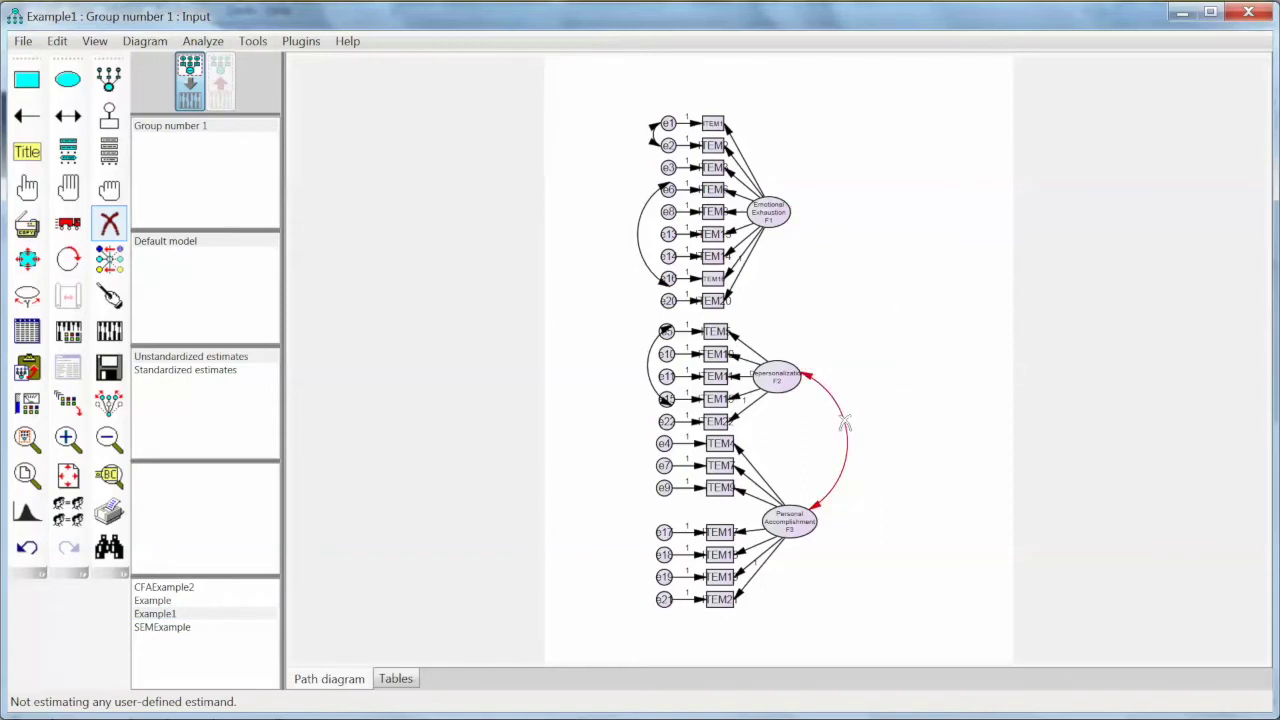
left_click(845, 423)
scroll(923, 400, "up", 2)
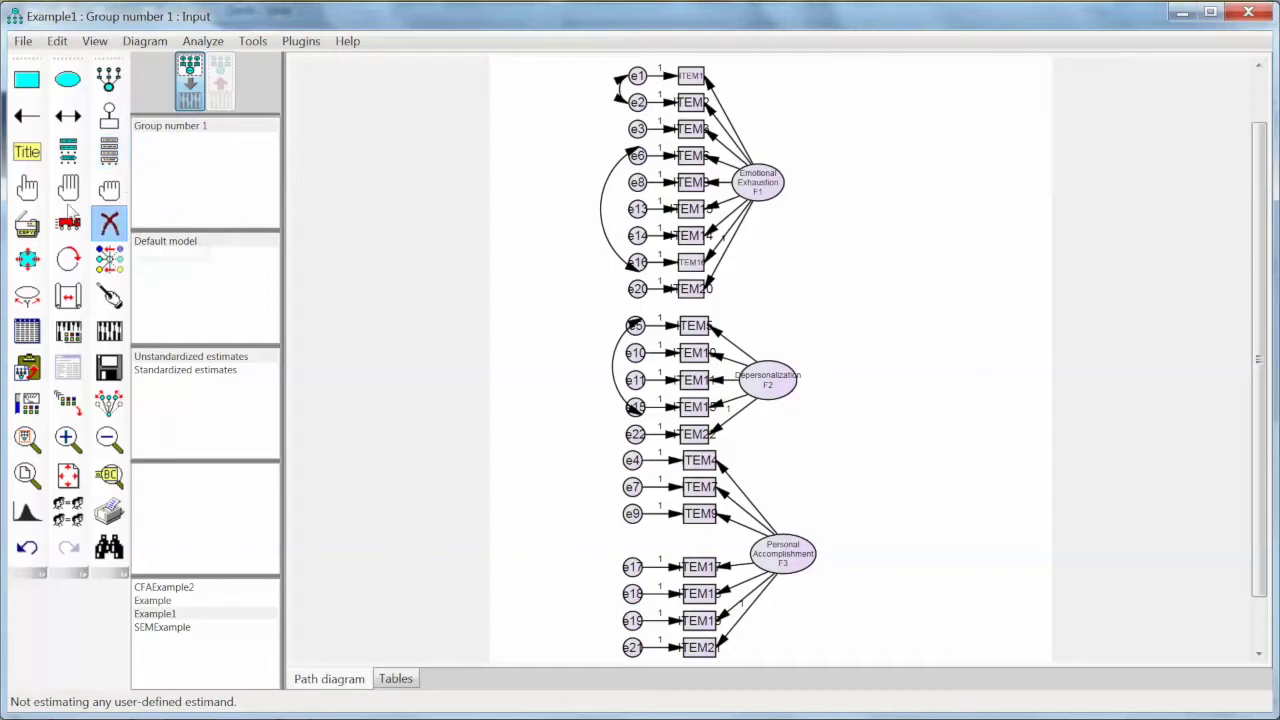
- Select the whole Personal Accomplishment block with its items and error terms, and move it to the right of the other two factors
left_click(27, 187)
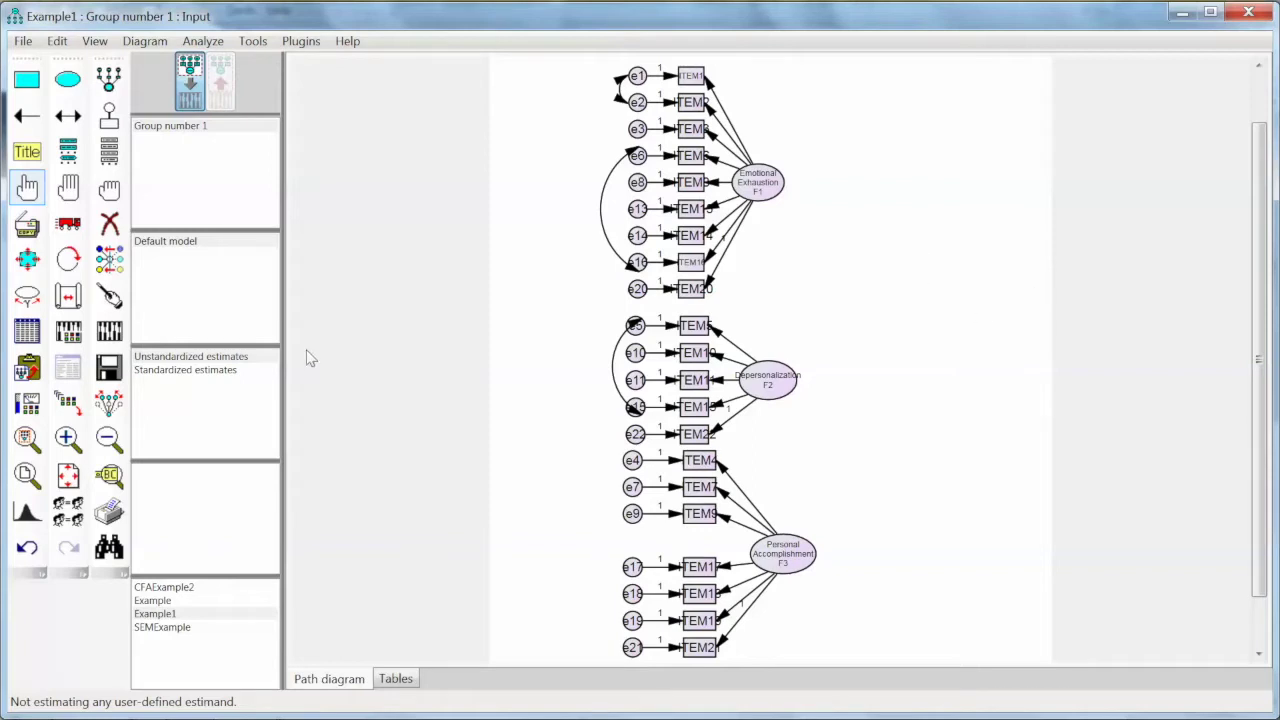
left_click(700, 460)
left_click_drag(1260, 490, 1260, 538)
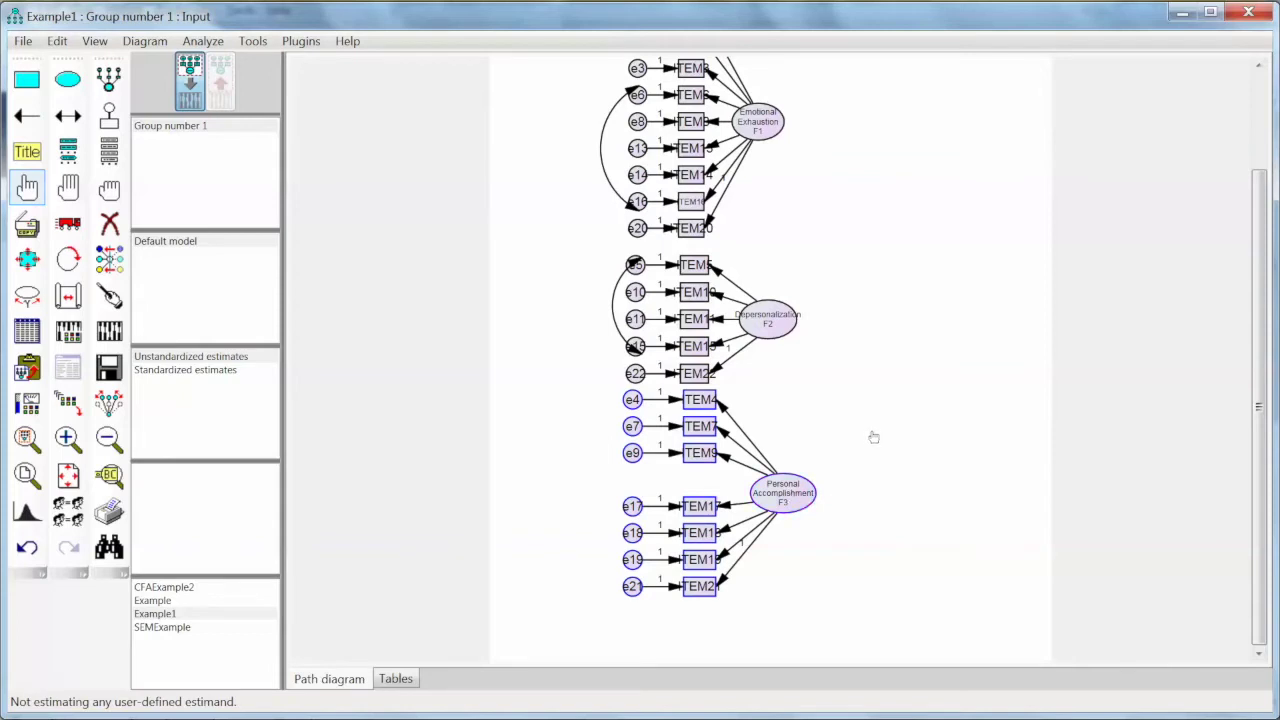
left_click(75, 227)
left_click_drag(811, 515, 1005, 232)
left_click_drag(1258, 340, 1265, 274)
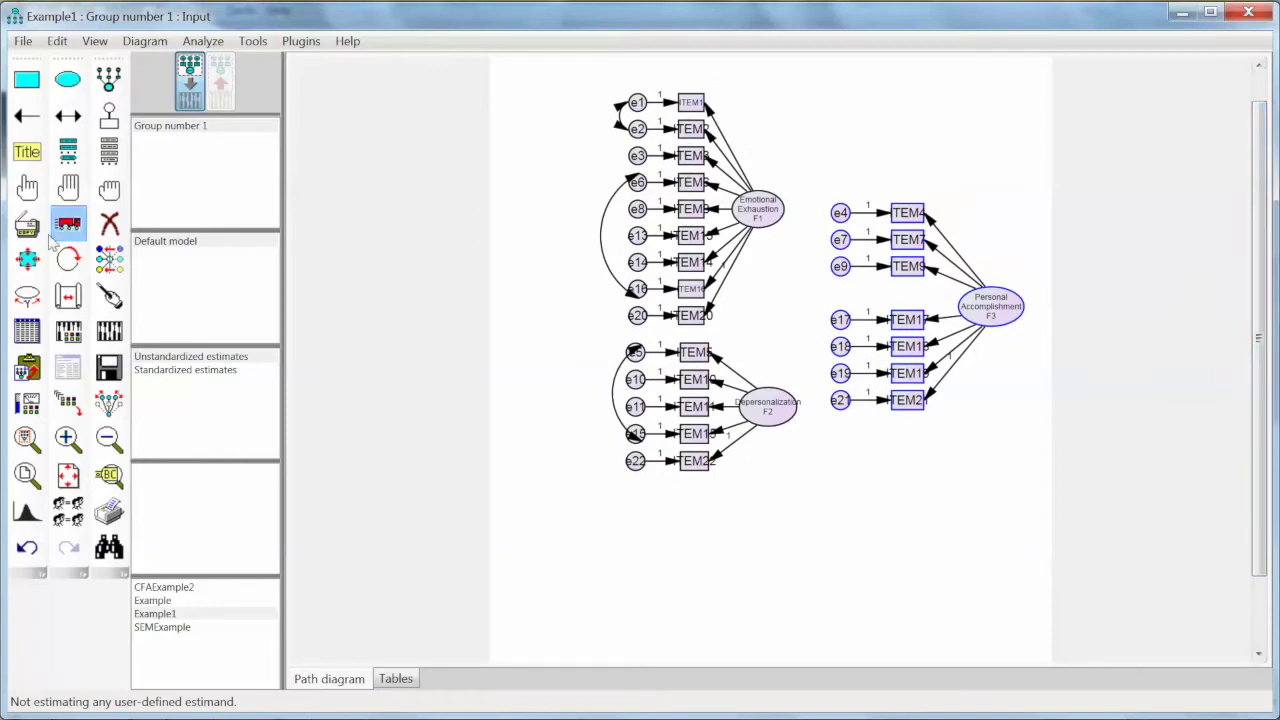
- Rotate the indicators of Personal Accomplishment so they sit on the right side of the factor
left_click(68, 259)
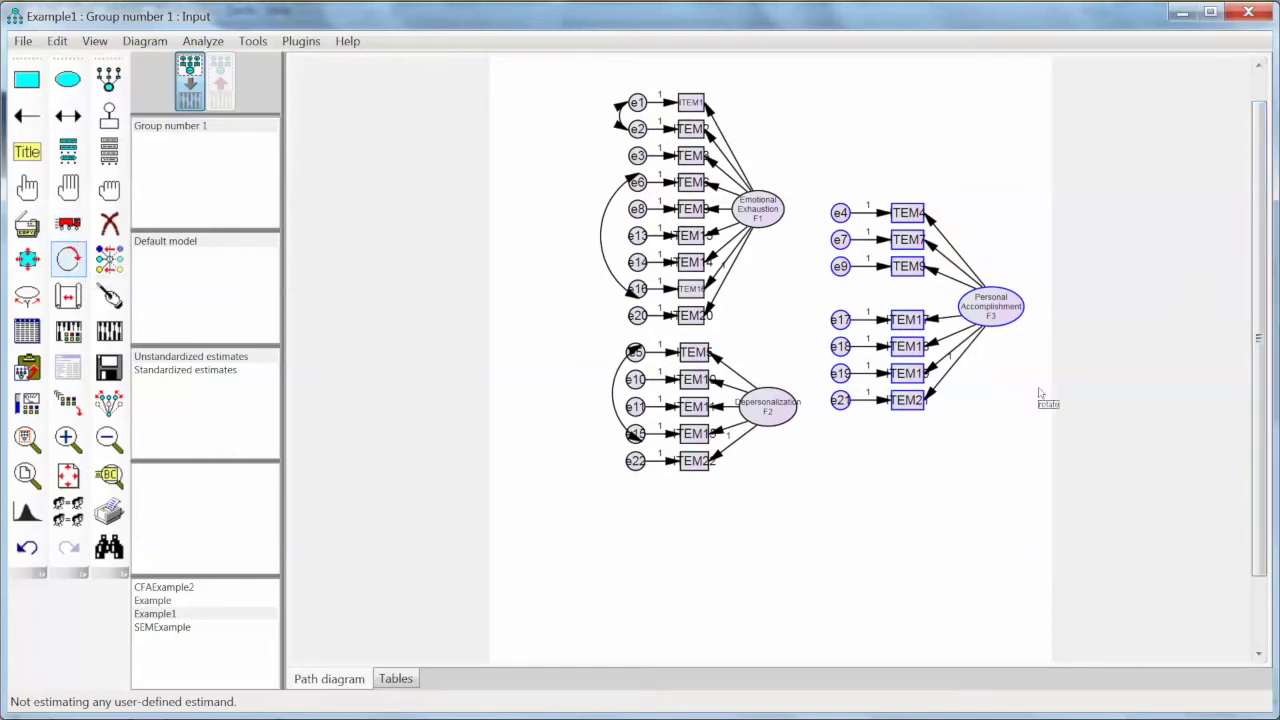
left_click(1000, 313)
left_click(1000, 313)
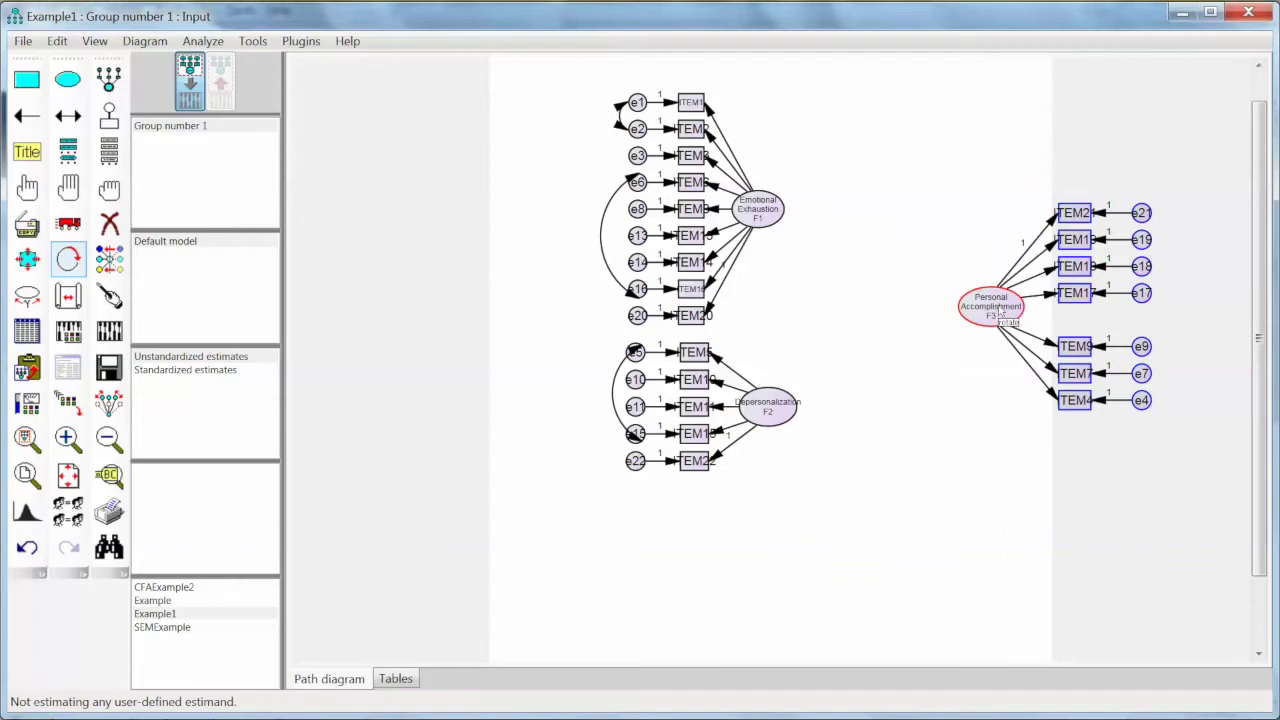
- Draw single-headed paths from Emotional Exhaustion and Depersonalization to Personal Accomplishment, and from Emotional Exhaustion to Depersonalization
left_click(27, 116)
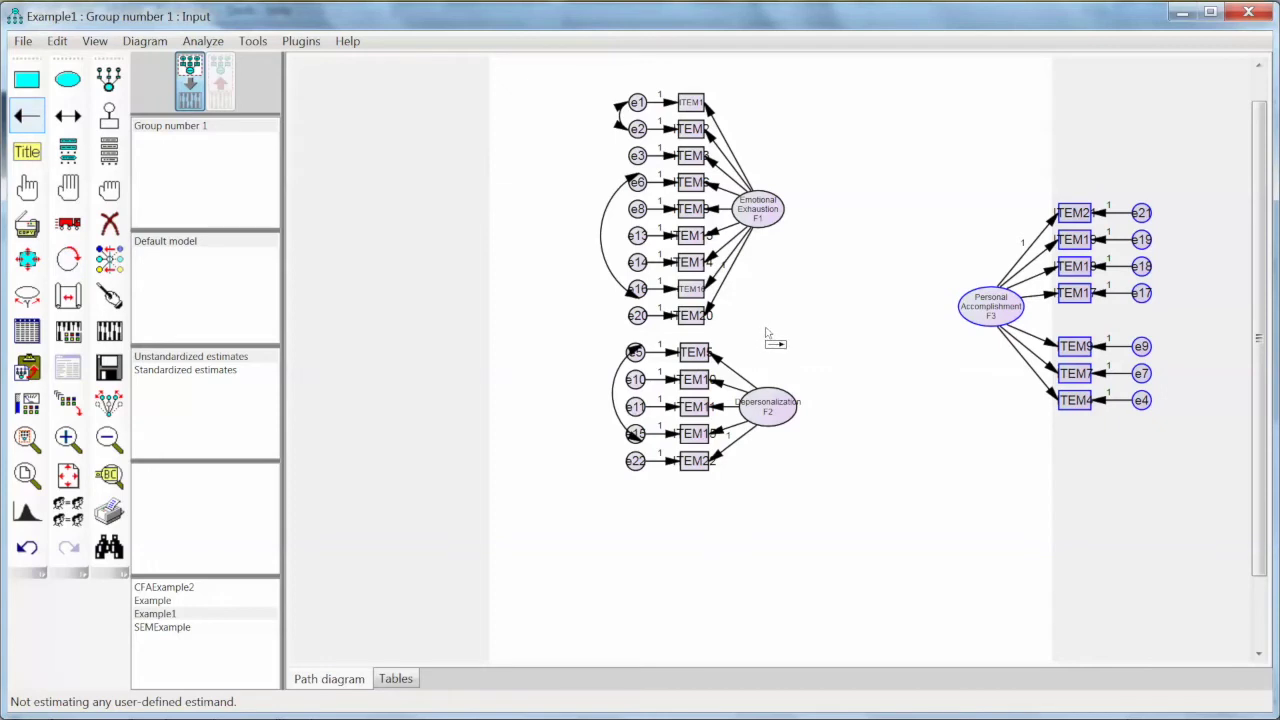
left_click_drag(786, 228, 972, 308)
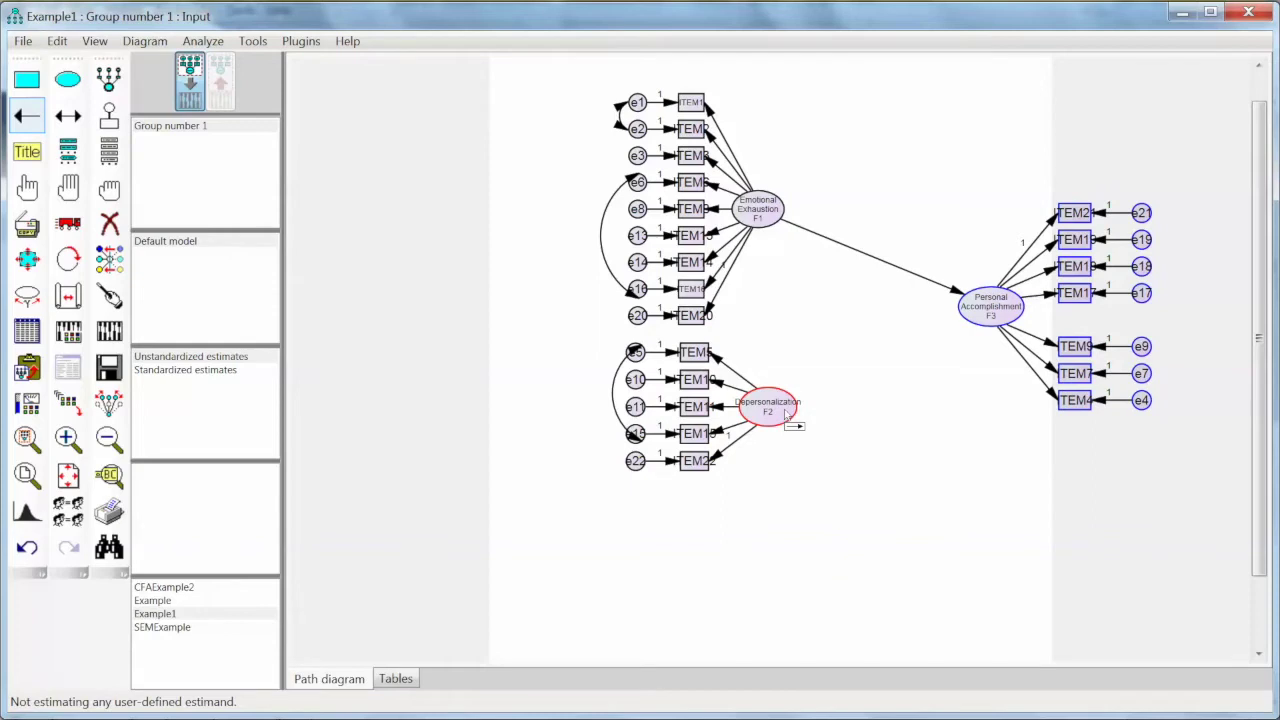
left_click_drag(787, 415, 966, 320)
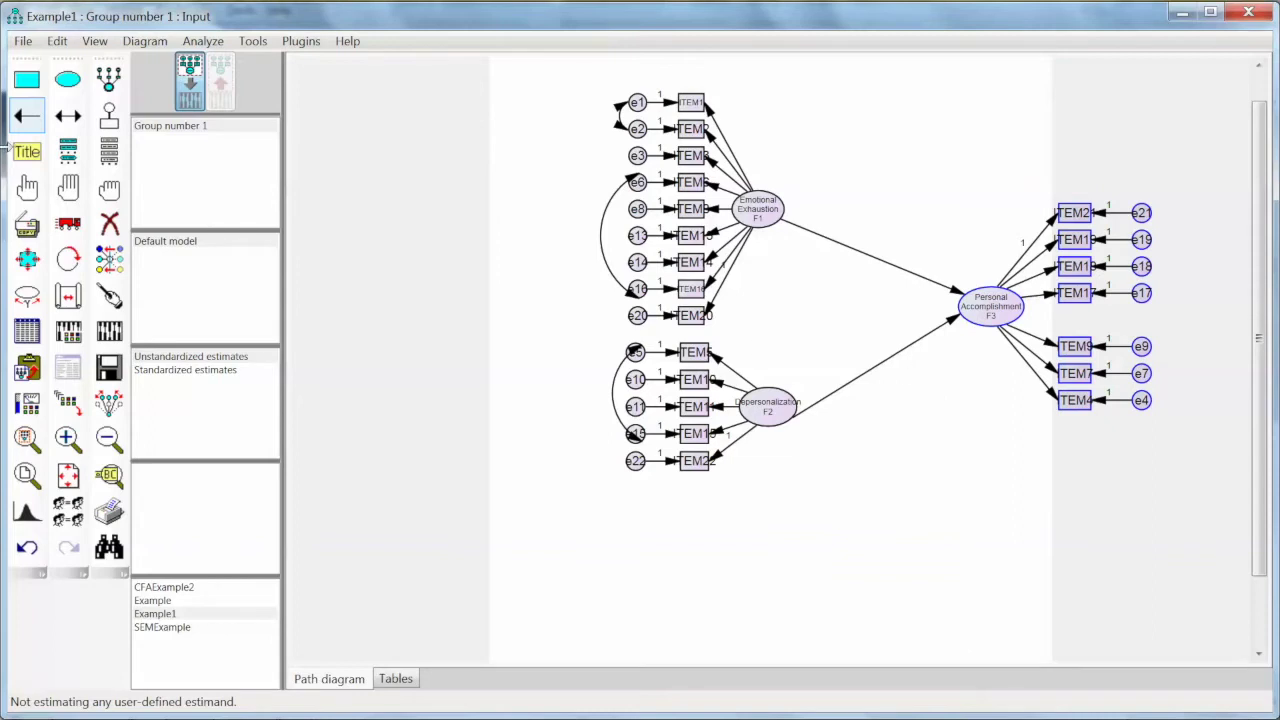
left_click_drag(760, 222, 769, 403)
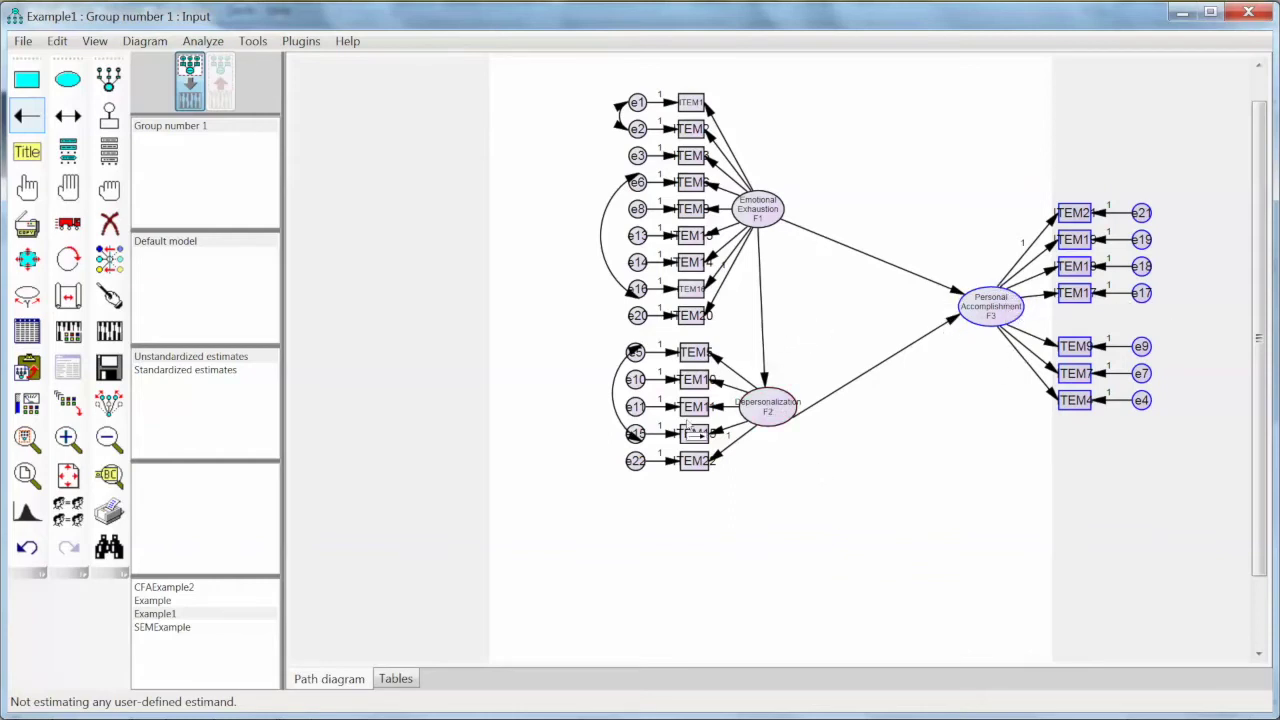
- Add a residual variable to Personal Accomplishment and another to Depersonalization
left_click(112, 122)
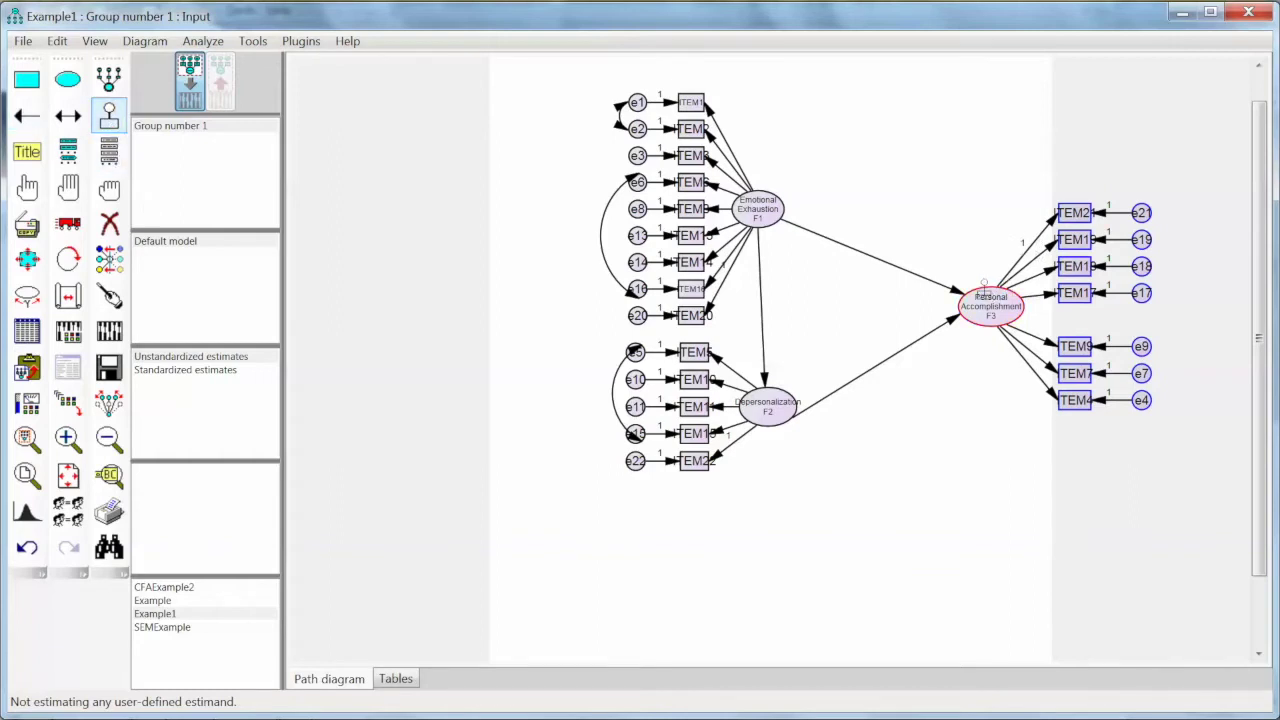
left_click(985, 292)
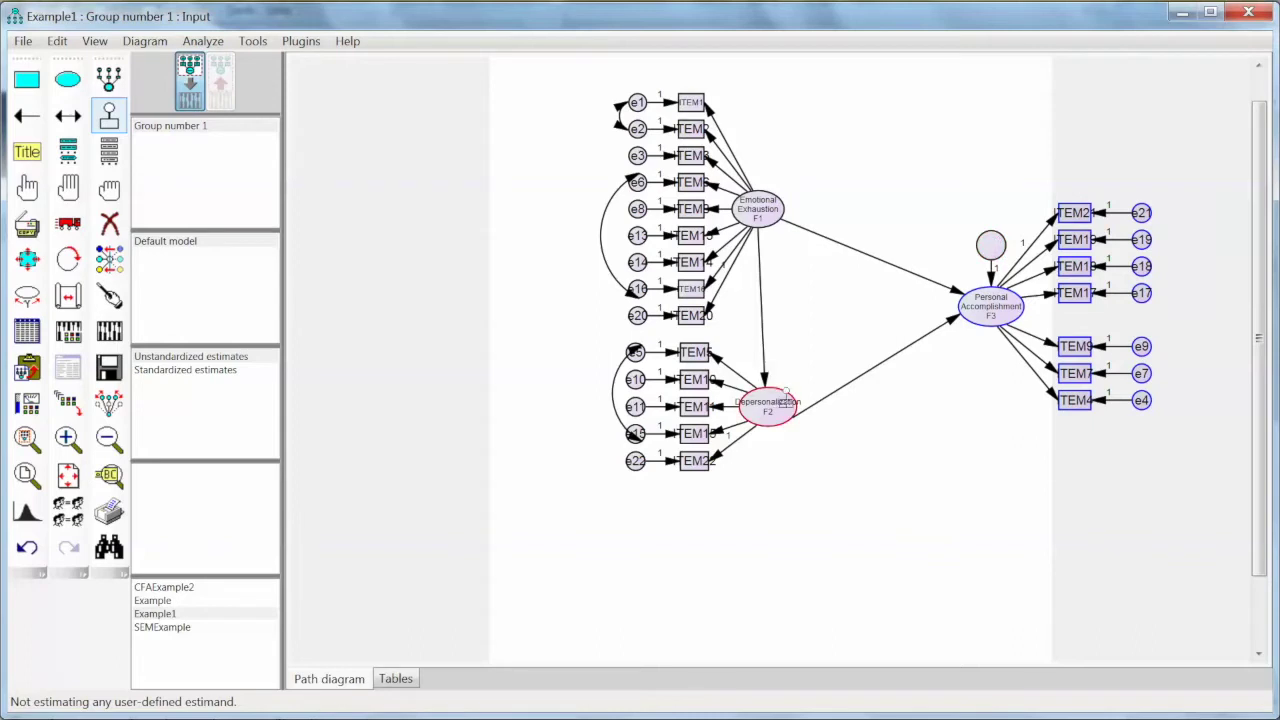
left_click(786, 401)
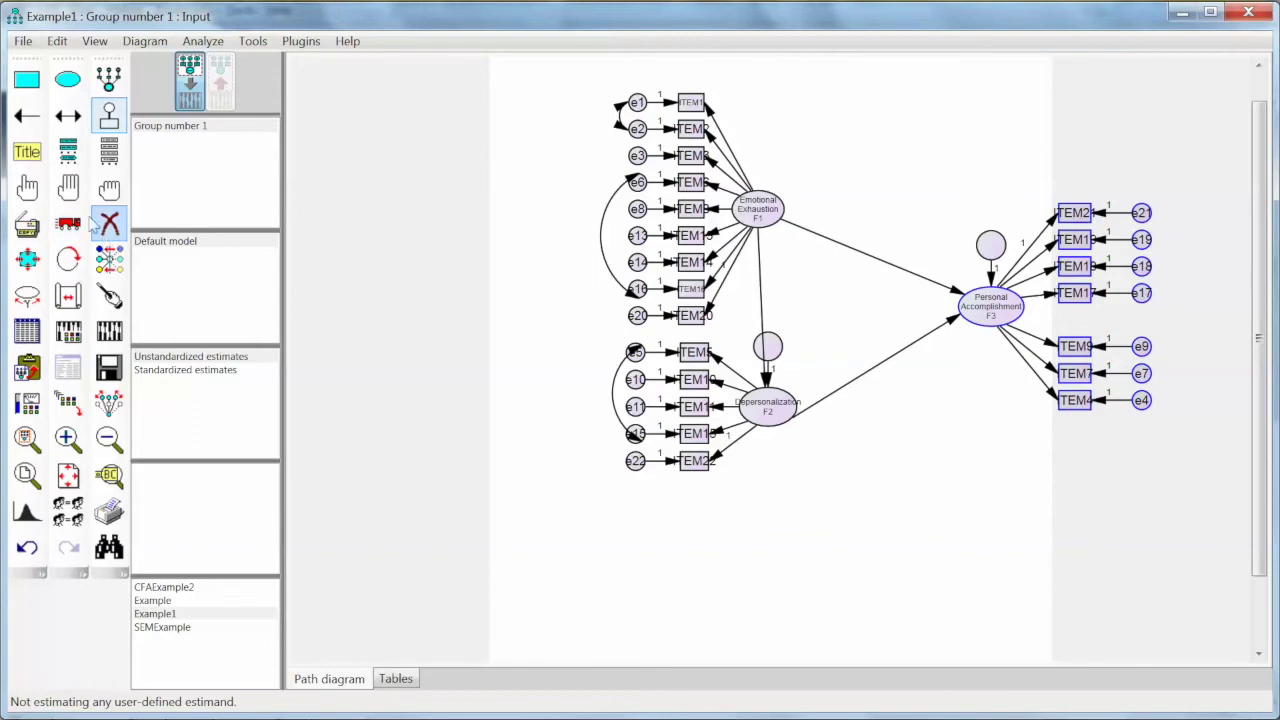
- Name the residual variable of Personal Accomplishment res3, leaving its variance parameter blank
double_click(991, 253)
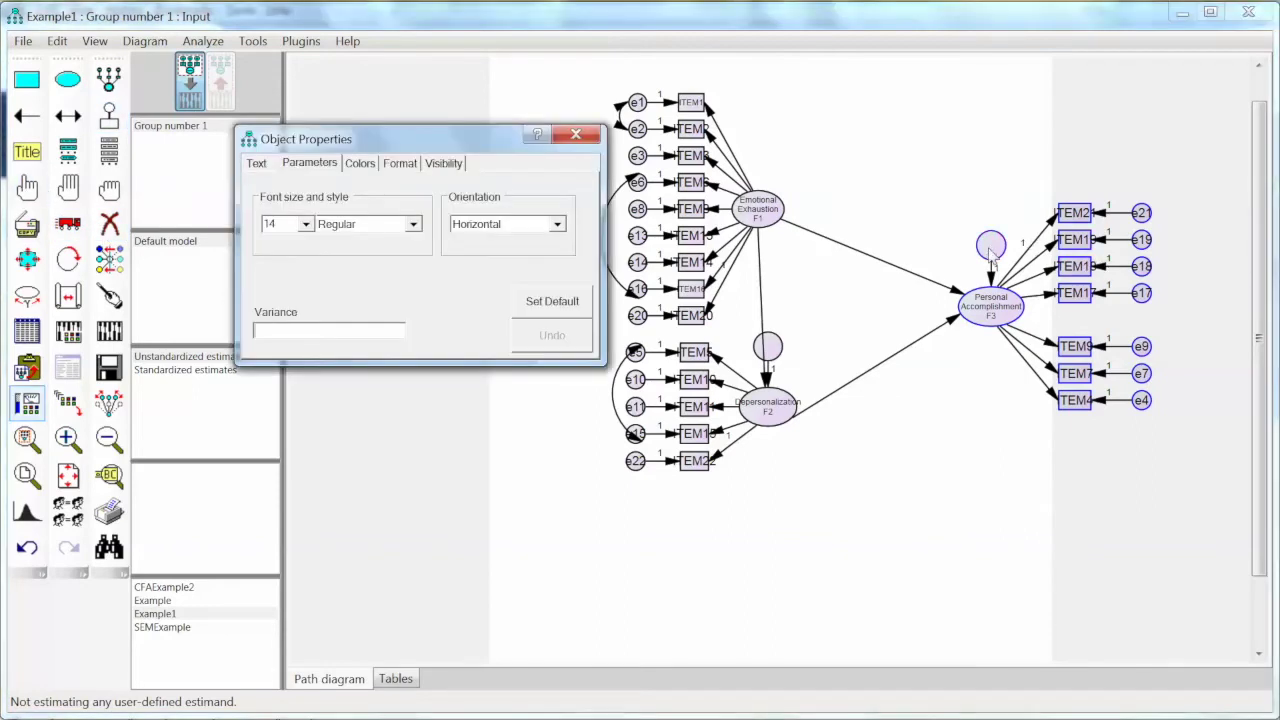
type("res")
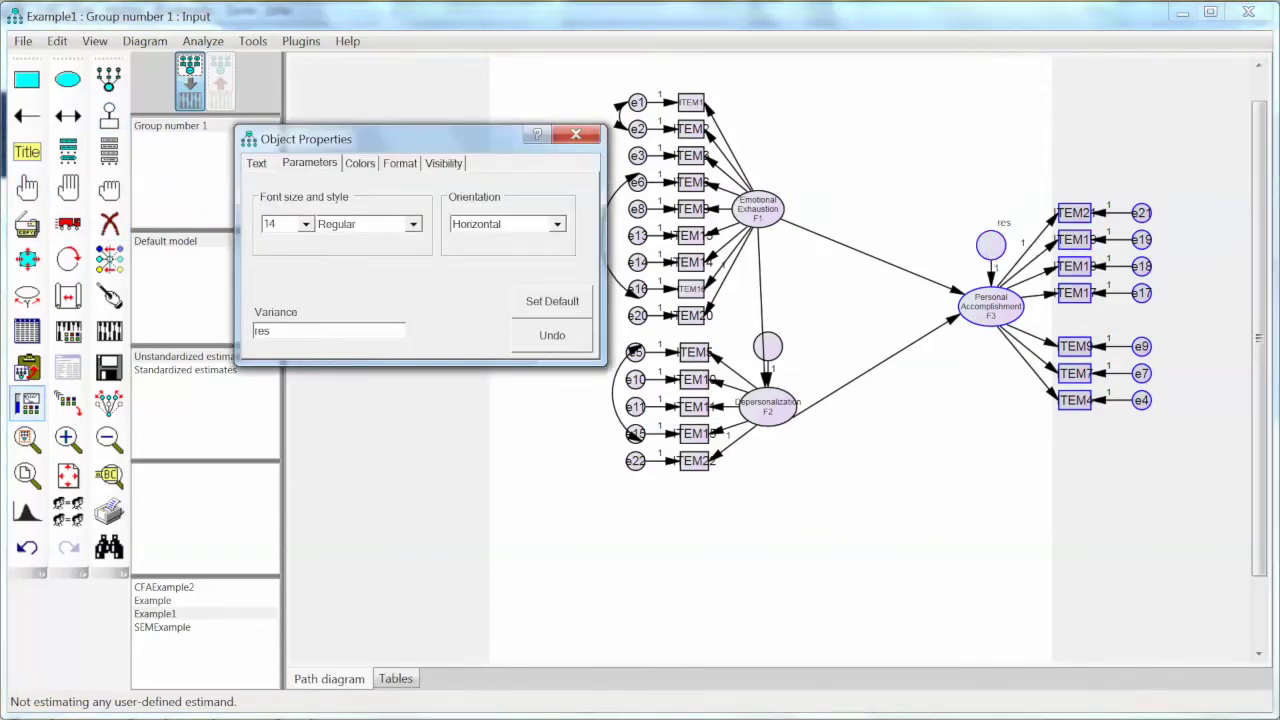
key("BackSpace")
key("BackSpace")
key("BackSpace")
left_click(256, 163)
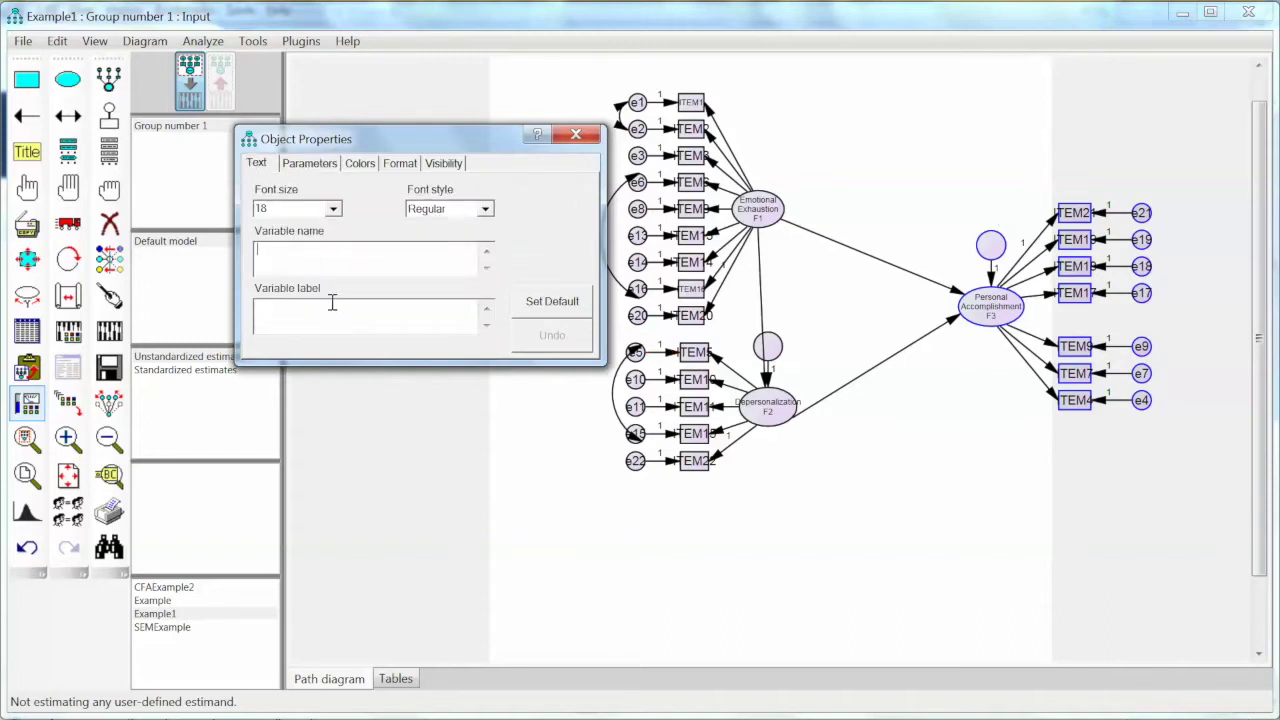
type("res")
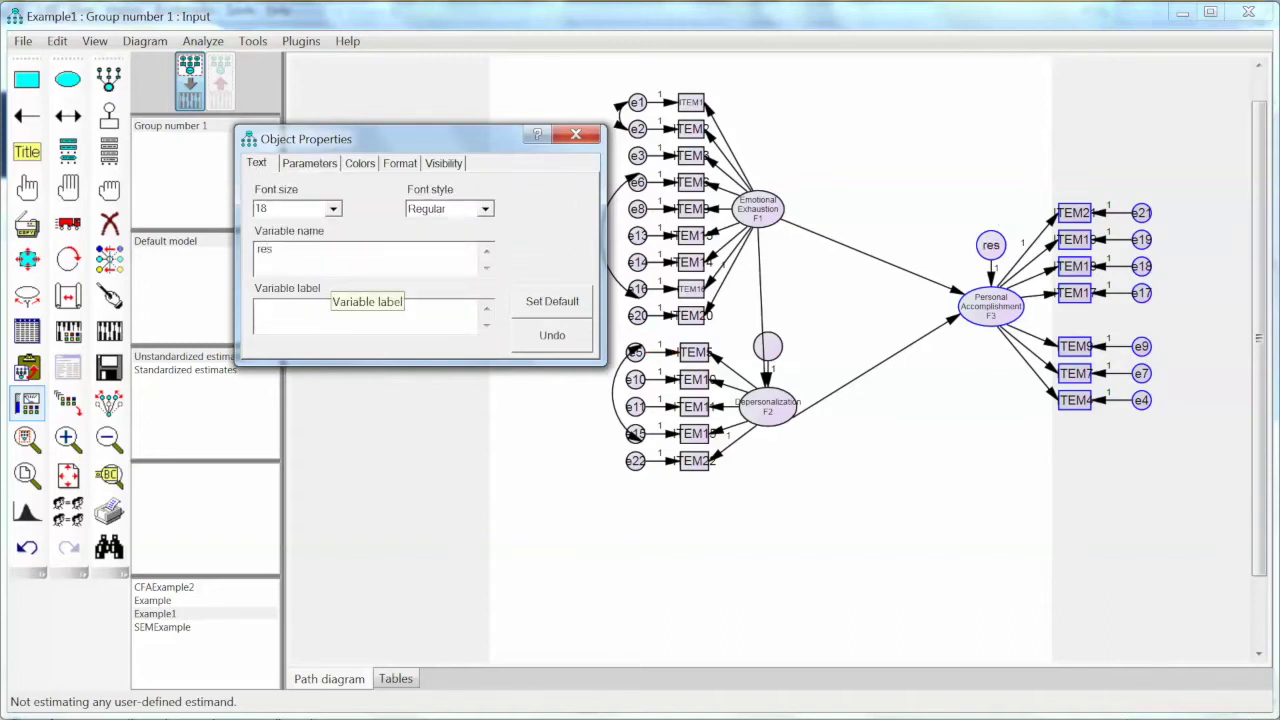
type("3")
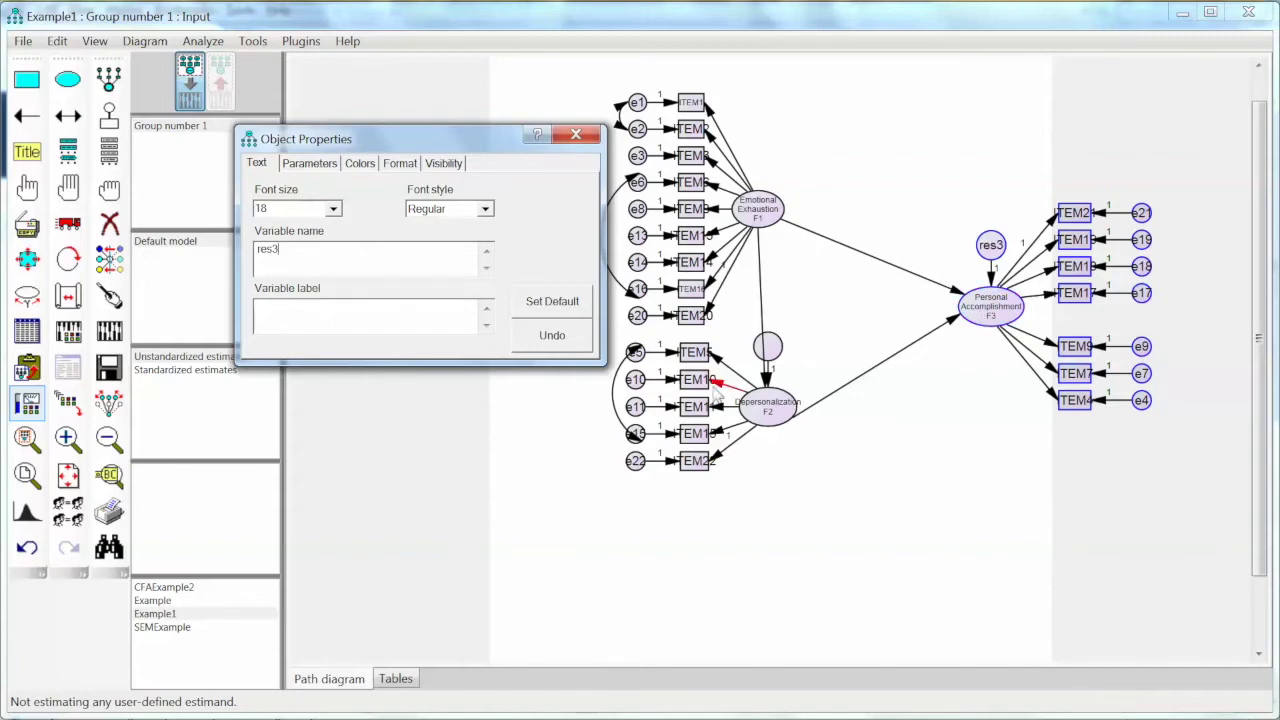
- Name the residual variable of Depersonalization res2 and close the object properties
left_click(767, 346)
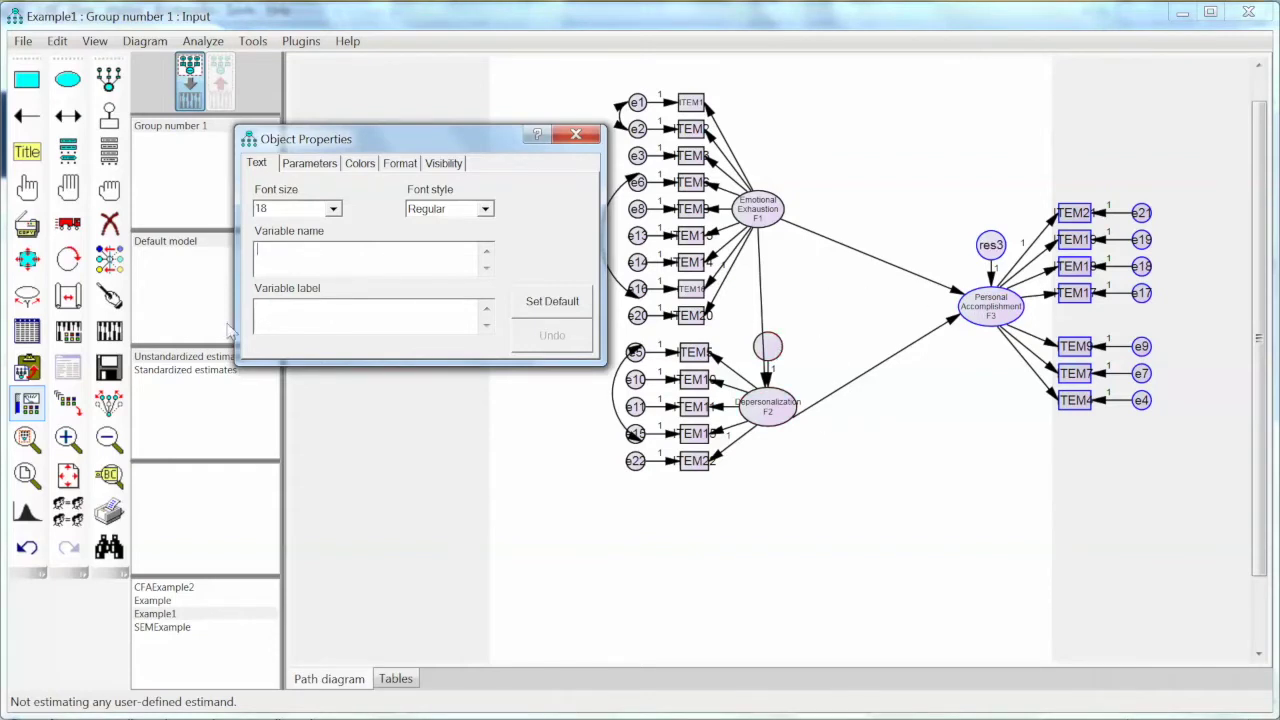
type("res2")
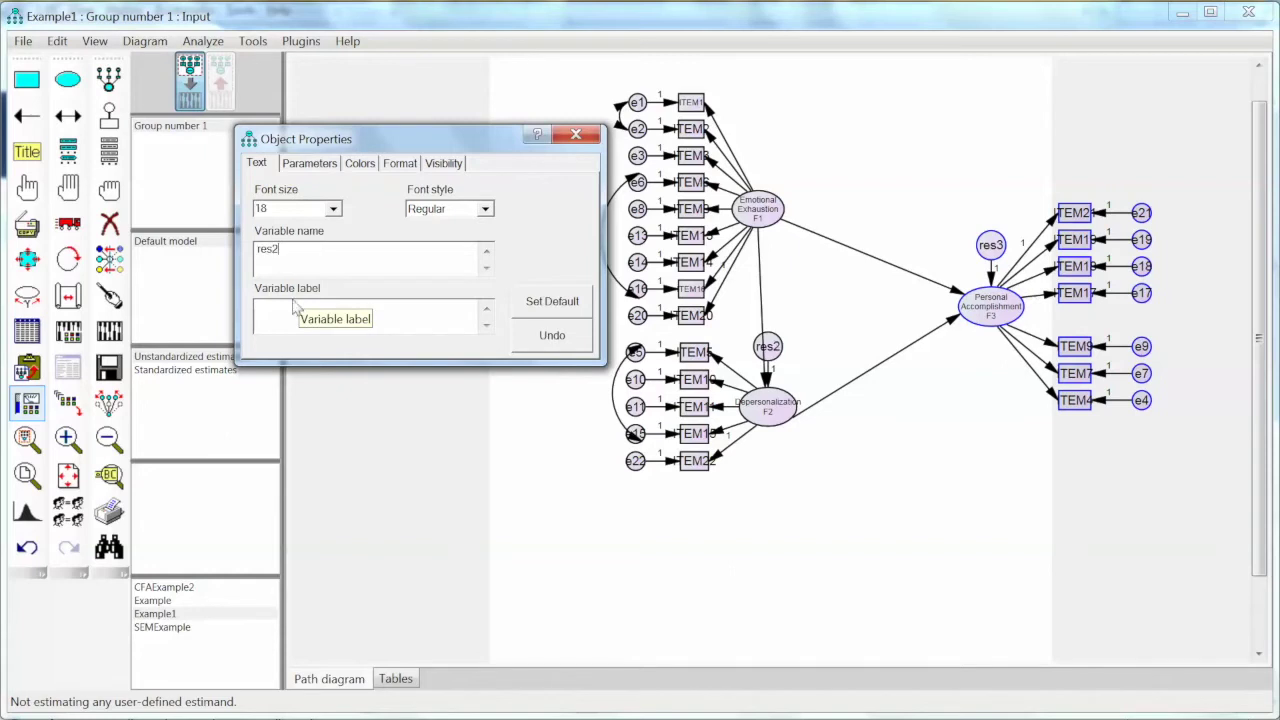
left_click(576, 134)
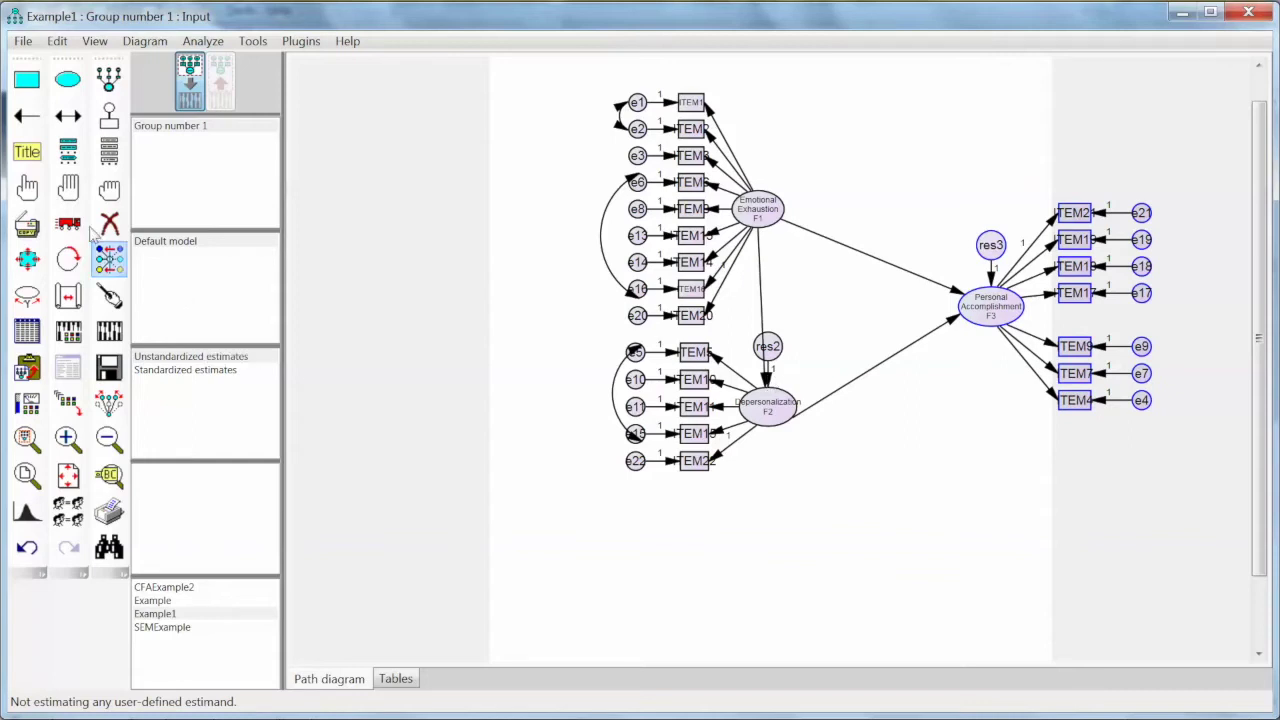
- Clear the fixed regression weights on the paths from res3 to Personal Accomplishment and from res2 to Depersonalization
double_click(994, 285)
left_click(298, 166)
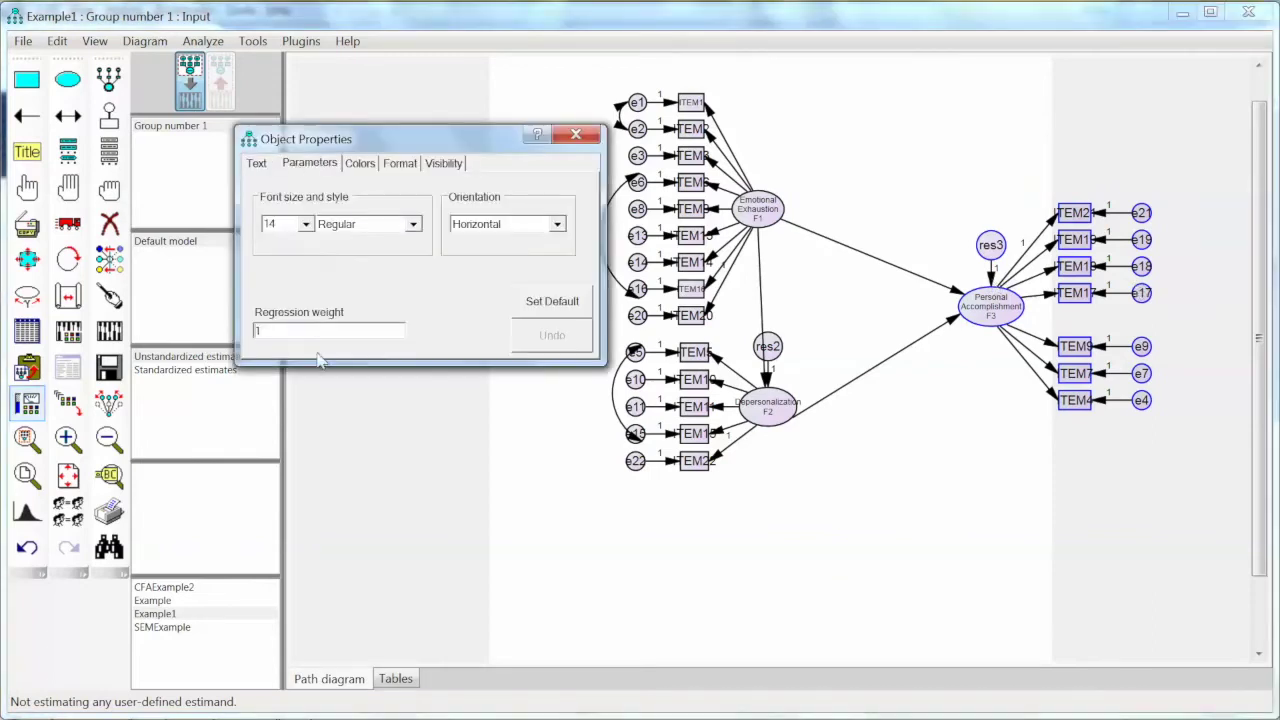
key("BackSpace")
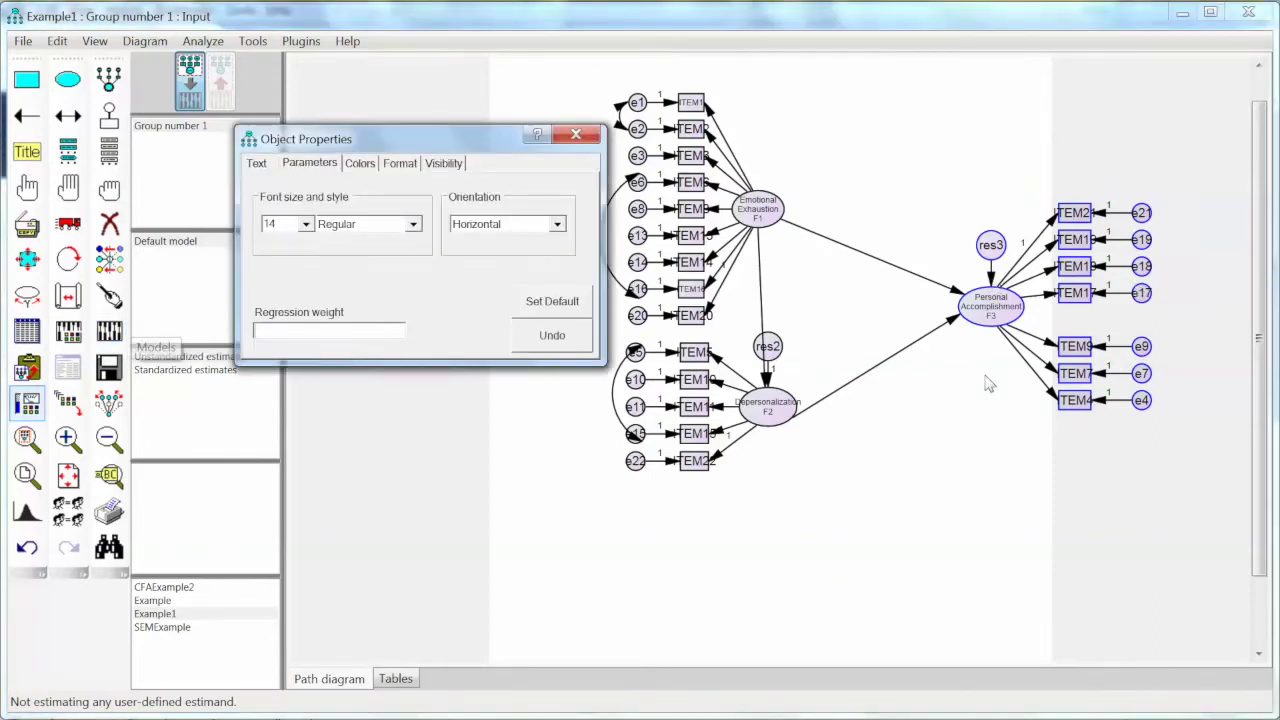
key("ctrl+z")
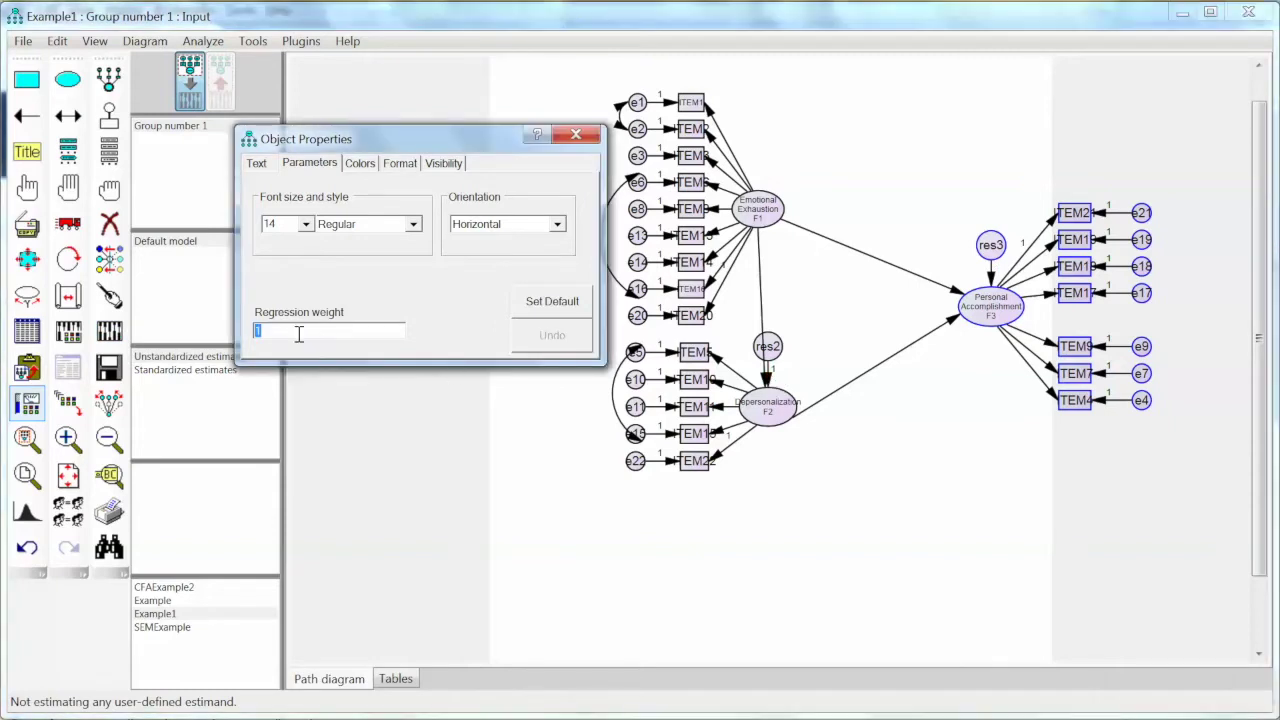
key("BackSpace")
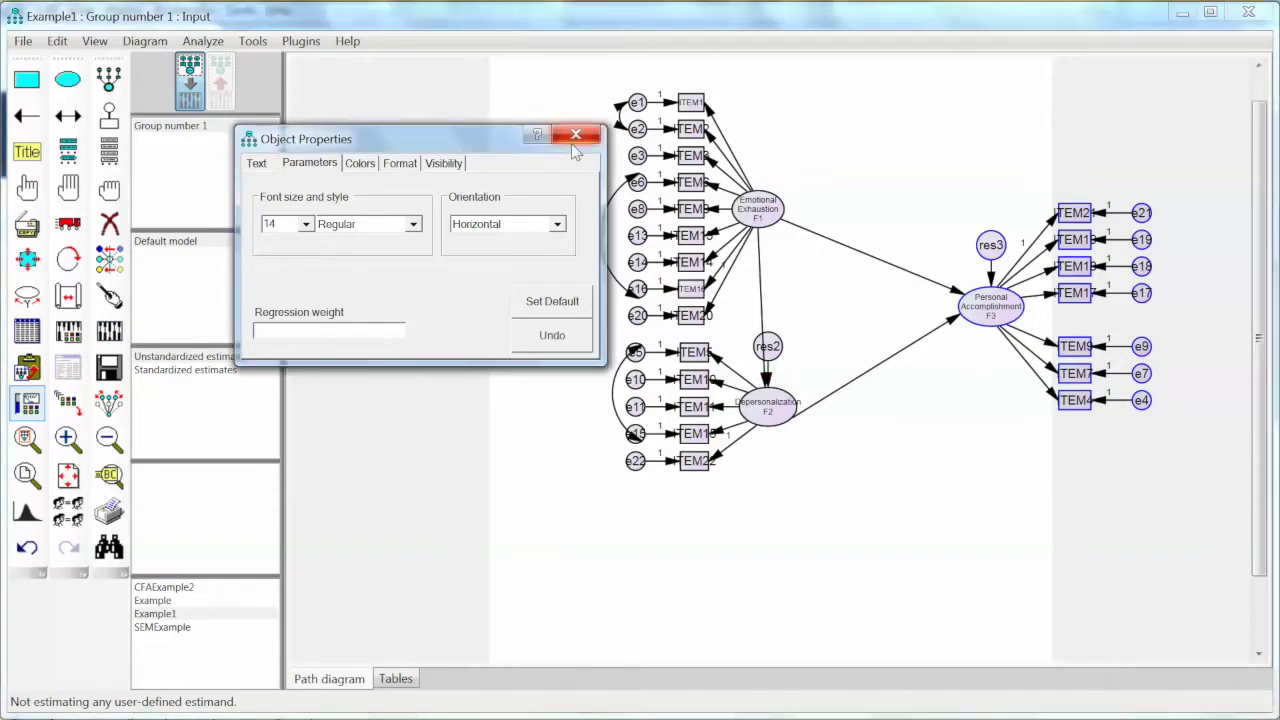
left_click(577, 136)
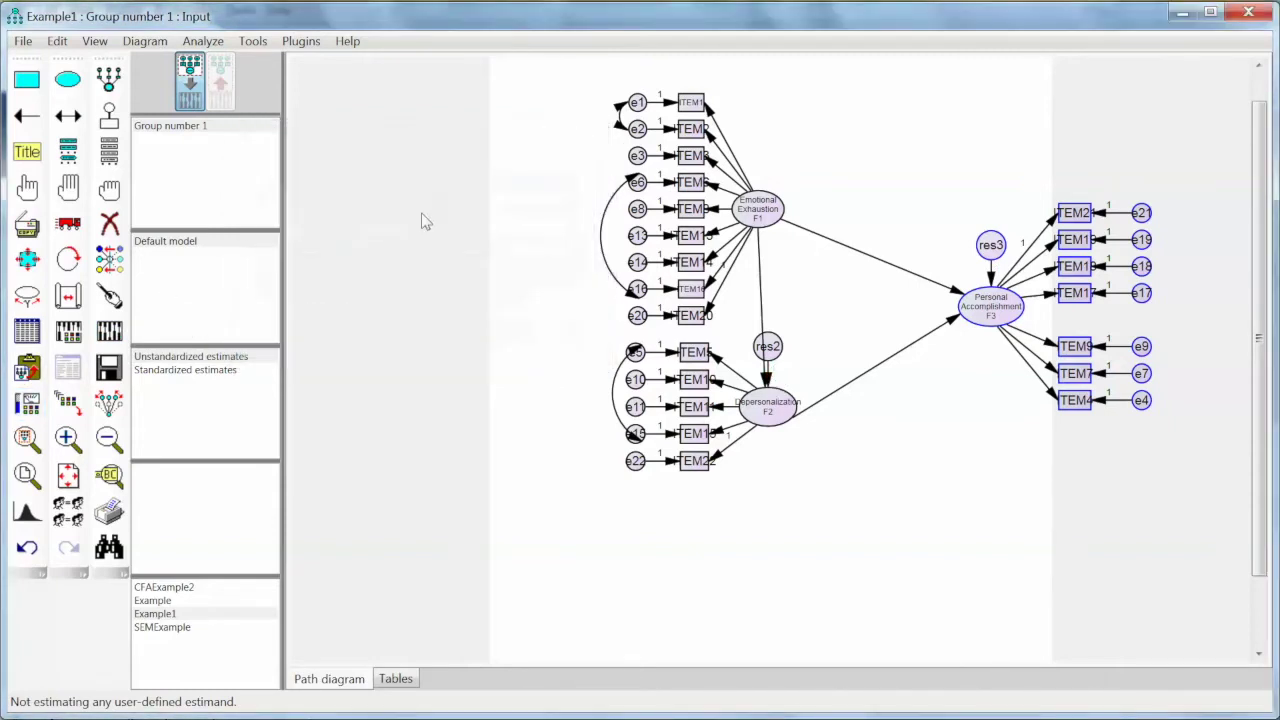
- Calculate the estimates, check the Notes for Model in the text output, and return to the path diagram
left_click(109, 330)
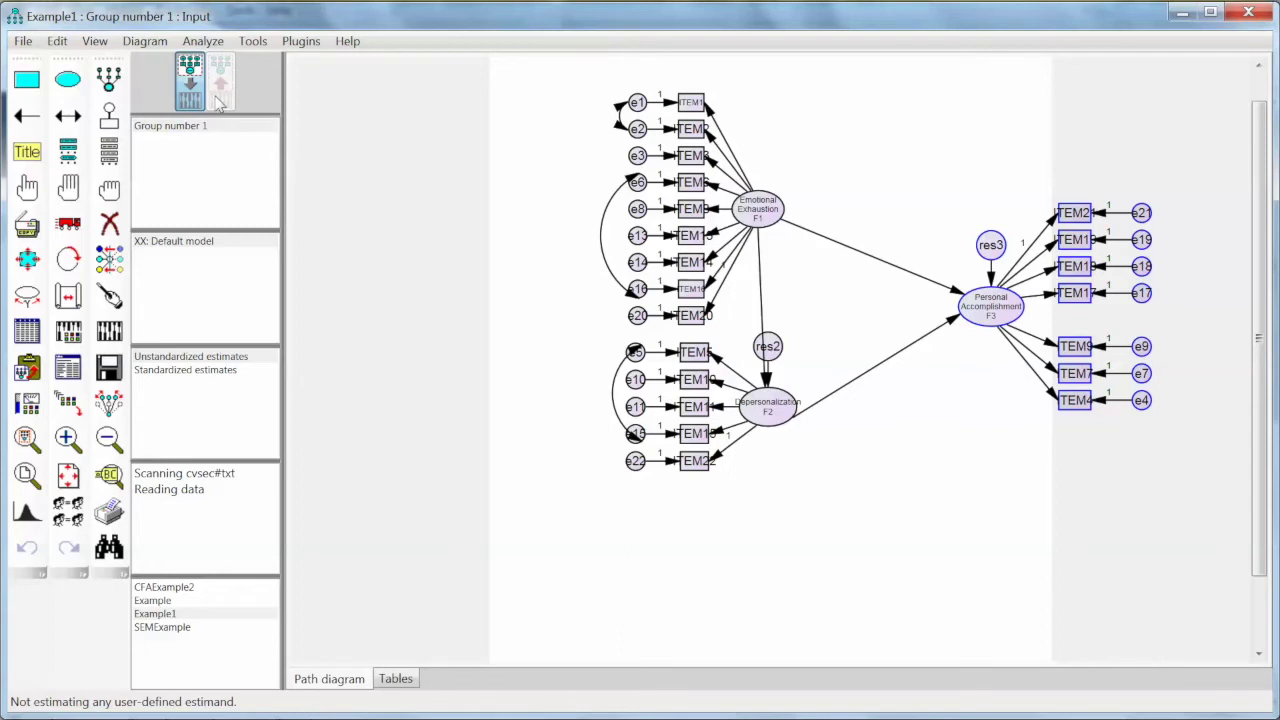
left_click(68, 370)
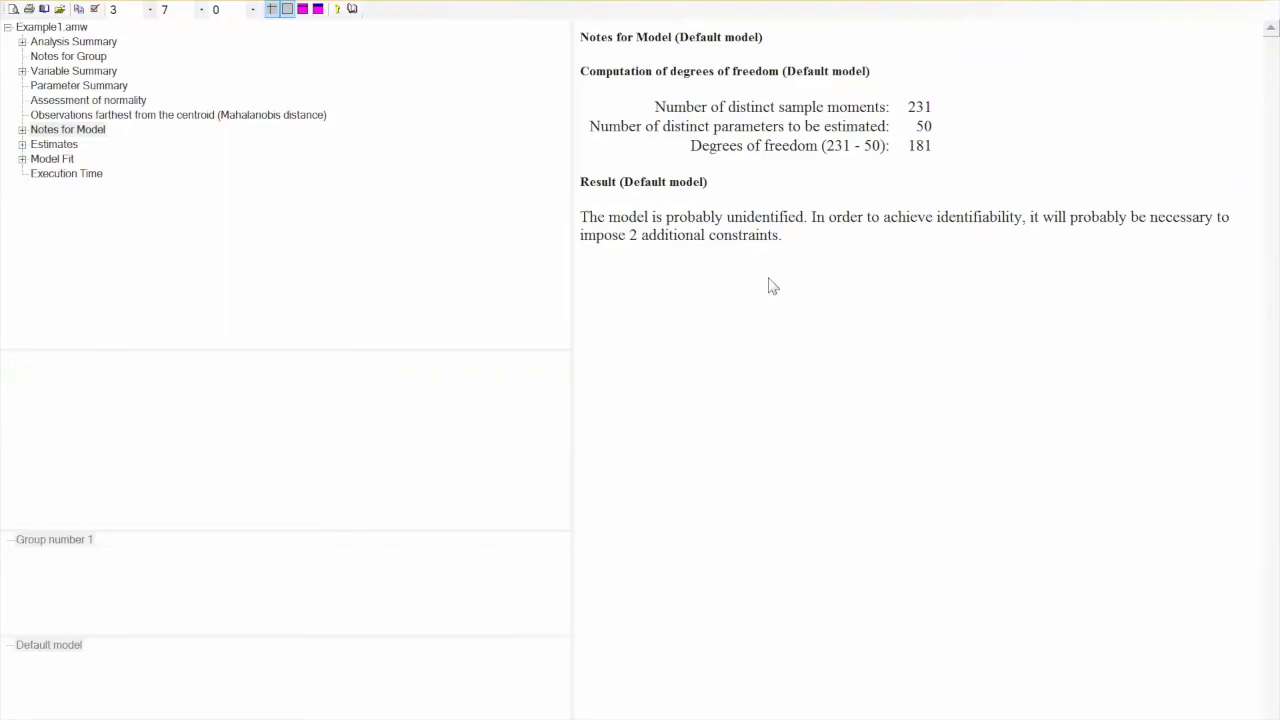
left_click(737, 240)
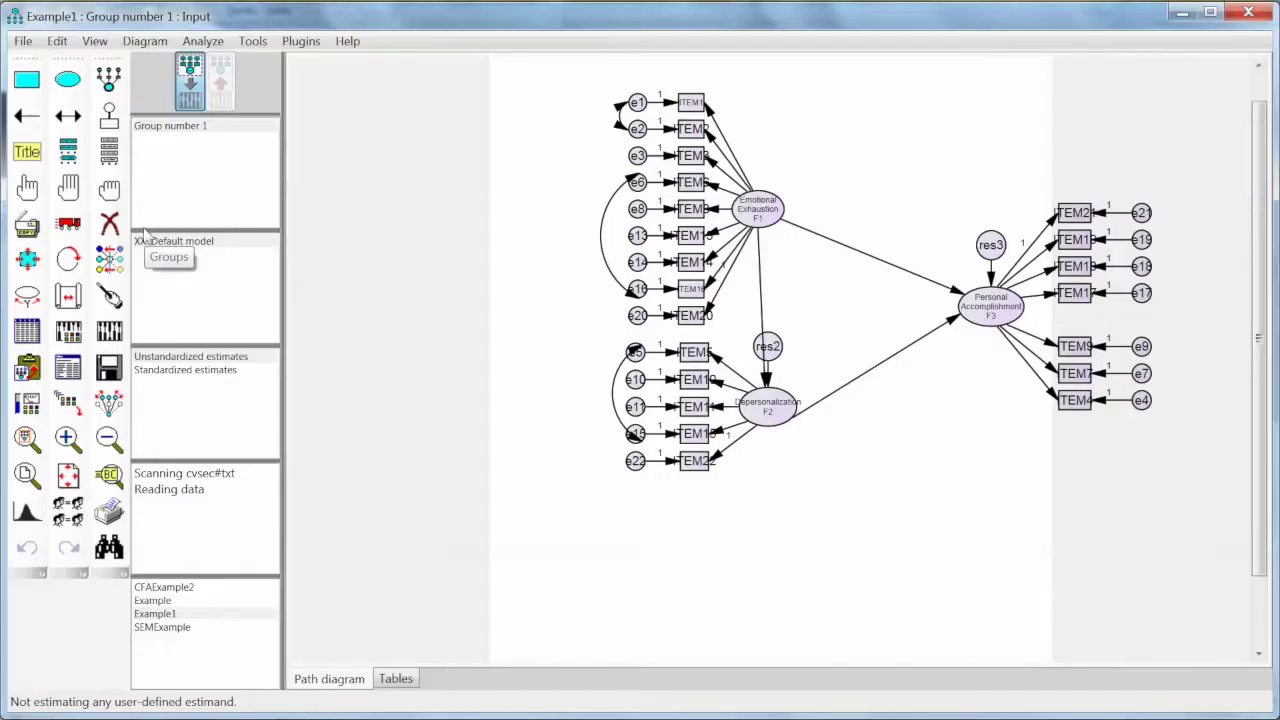
- Fix the regression weights of the paths from res3 to Personal Accomplishment and from res2 to Depersonalization at 1
left_click(26, 188)
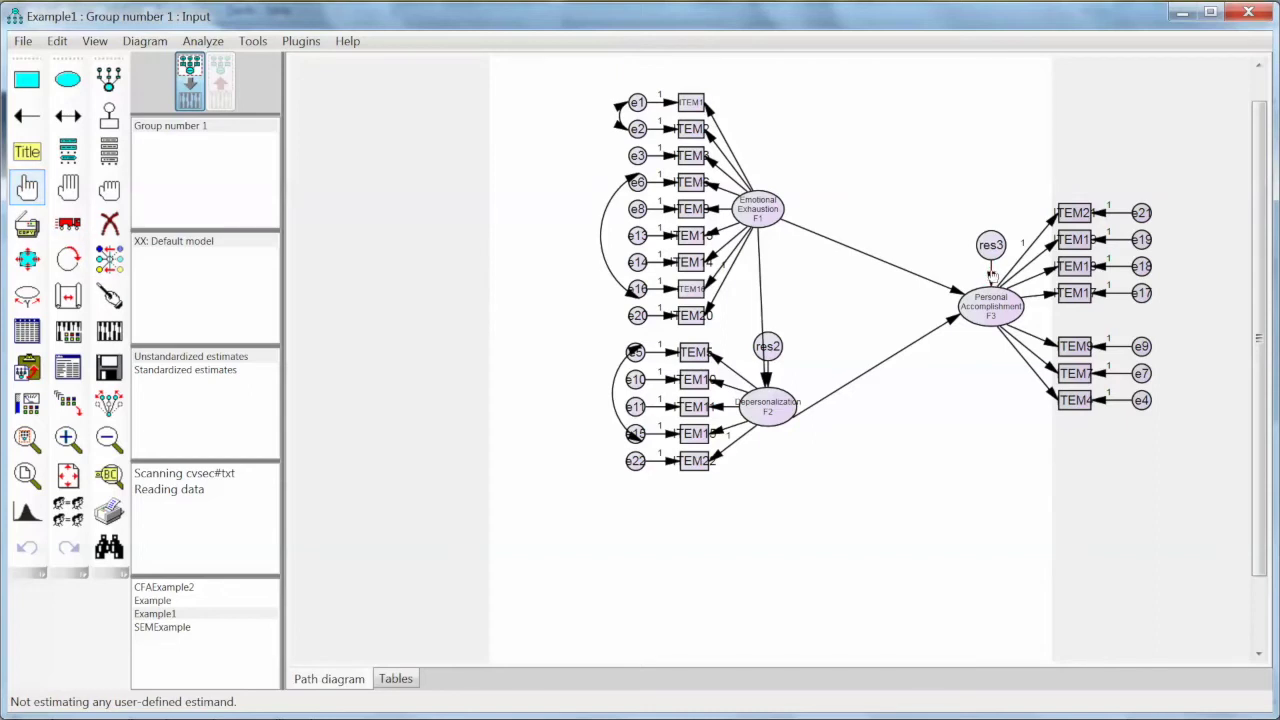
double_click(991, 275)
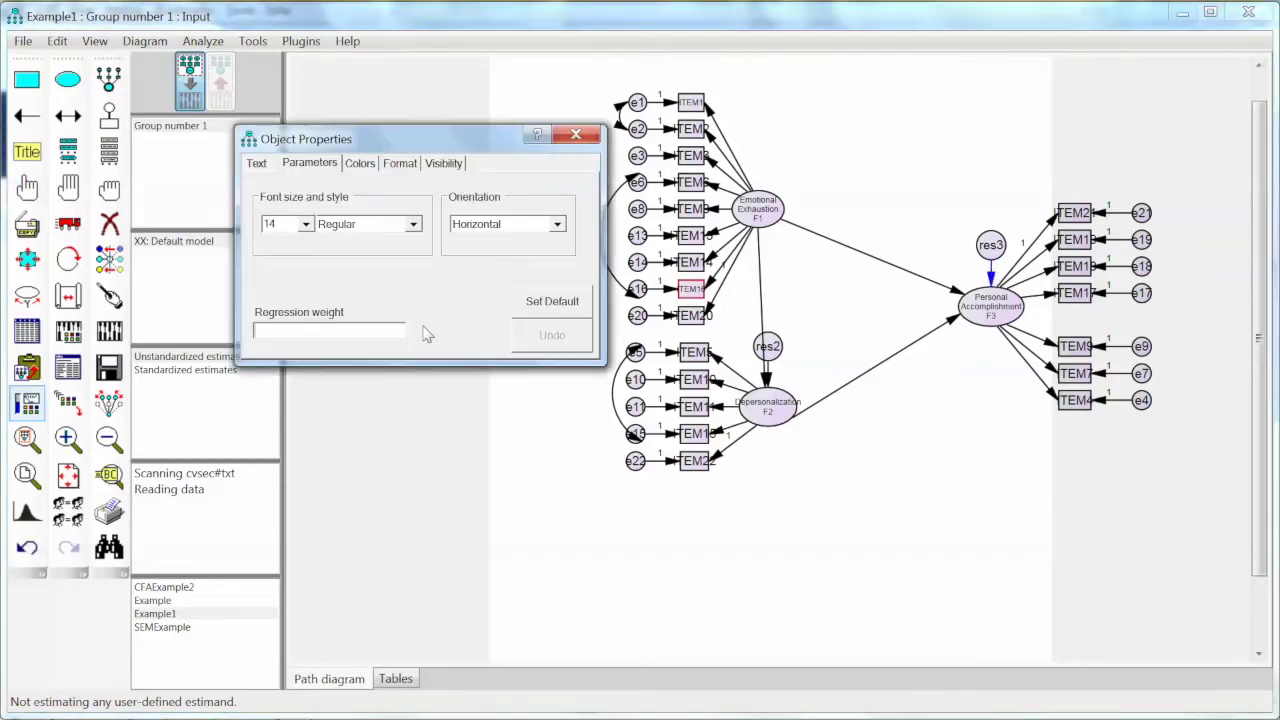
type("1")
left_click(770, 380)
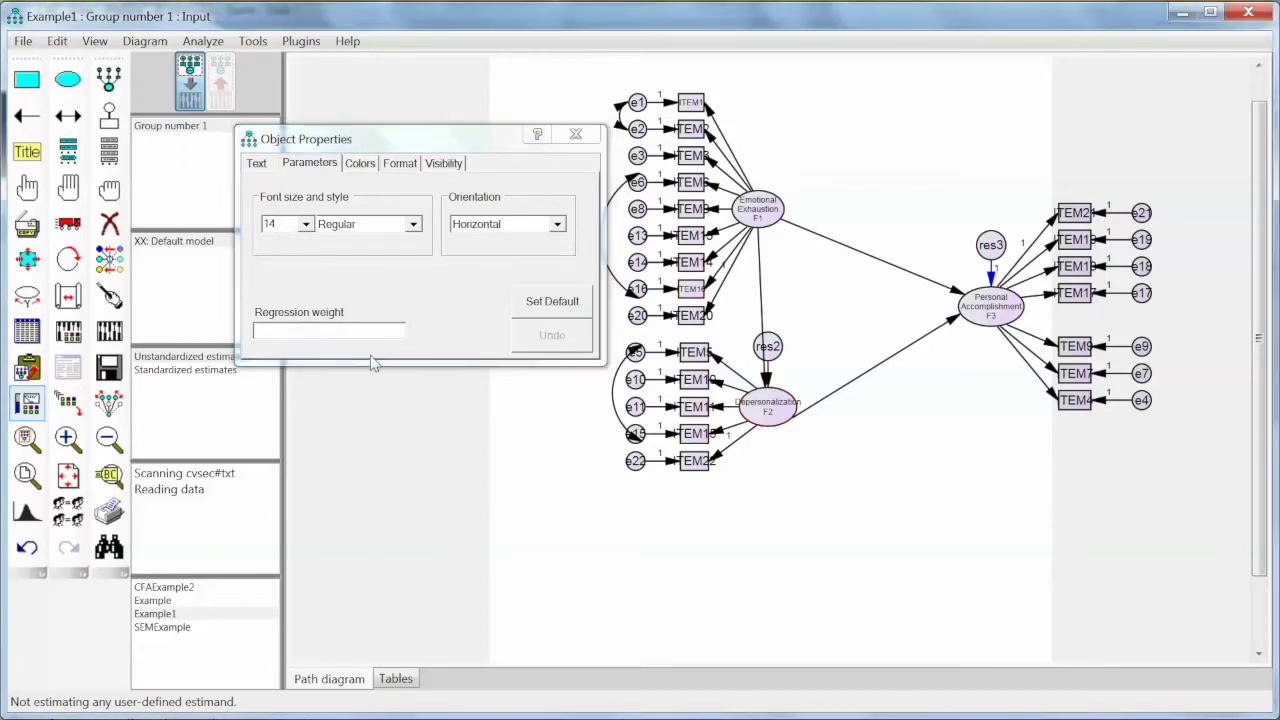
left_click(337, 334)
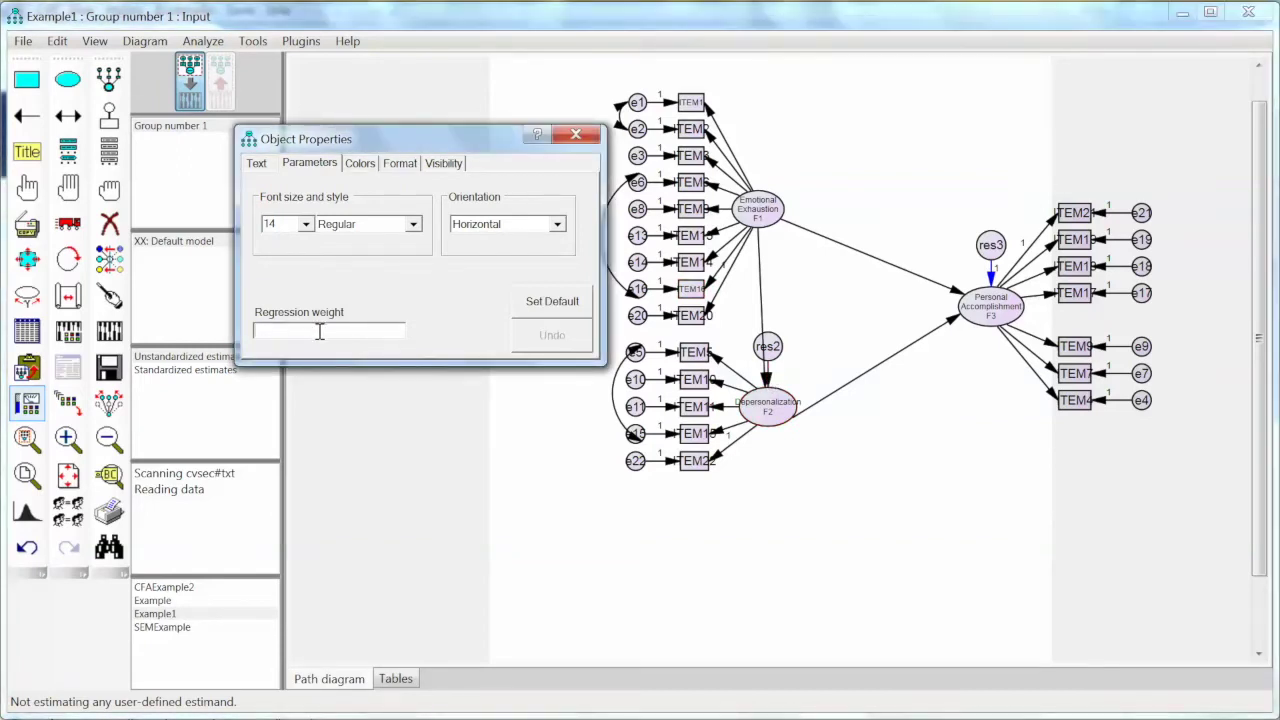
type("1")
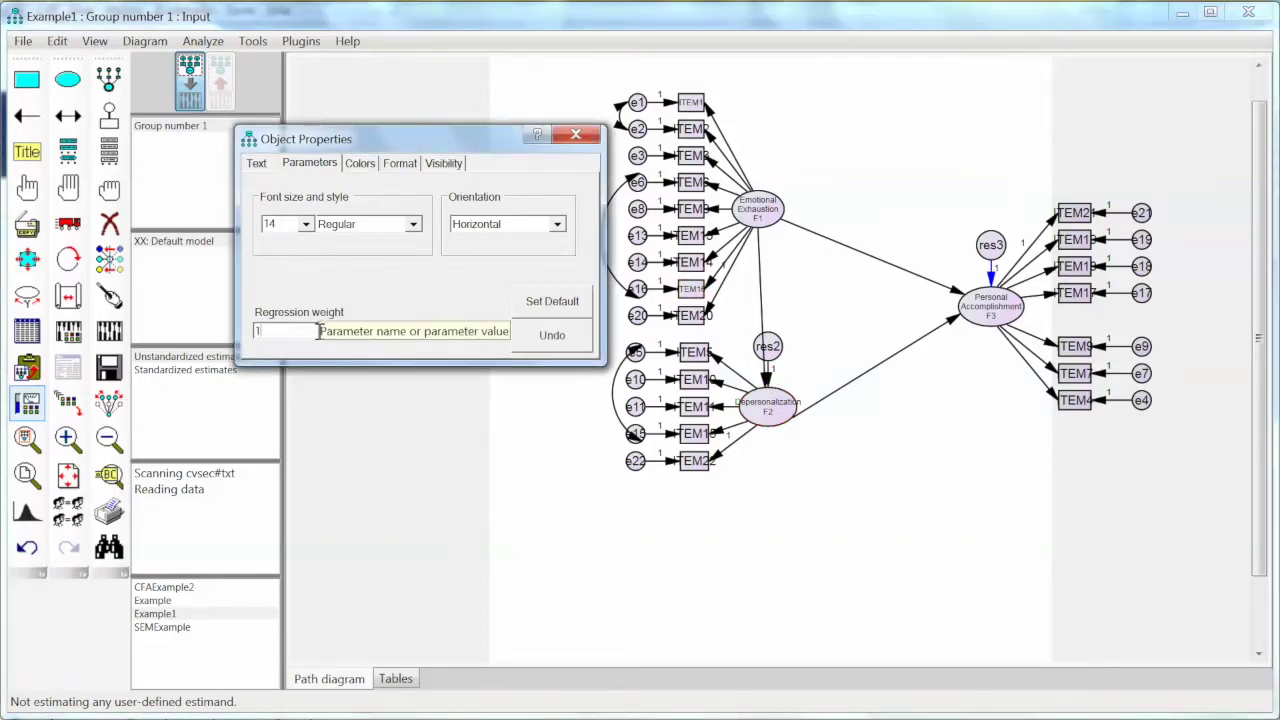
left_click(576, 137)
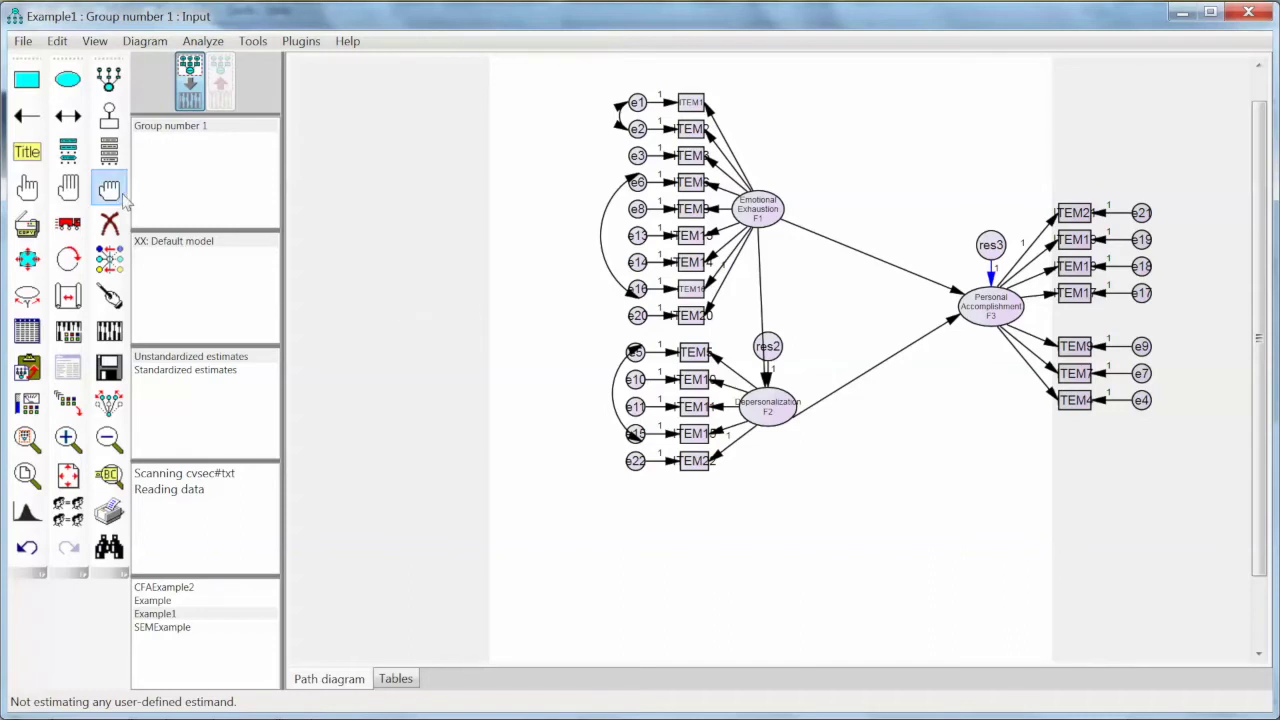
- Calculate the estimates for the model and display the output path diagram with the unstandardized estimates
left_click(114, 336)
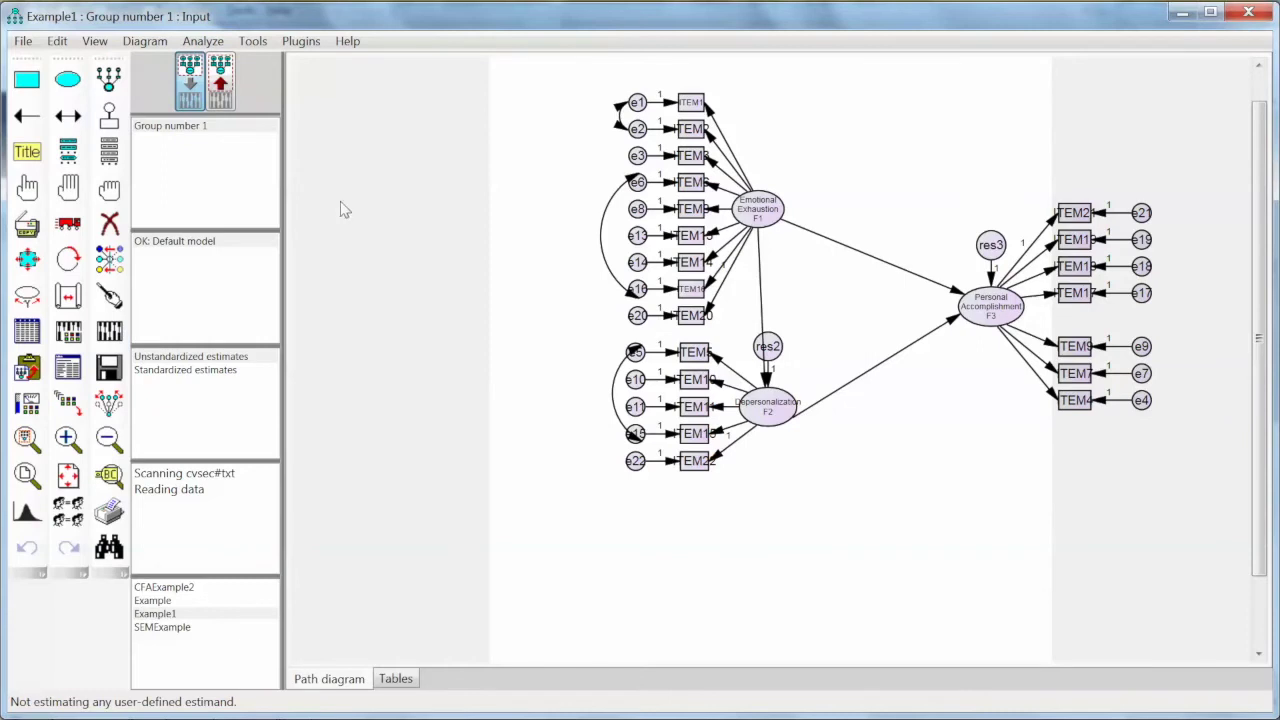
left_click(223, 90)
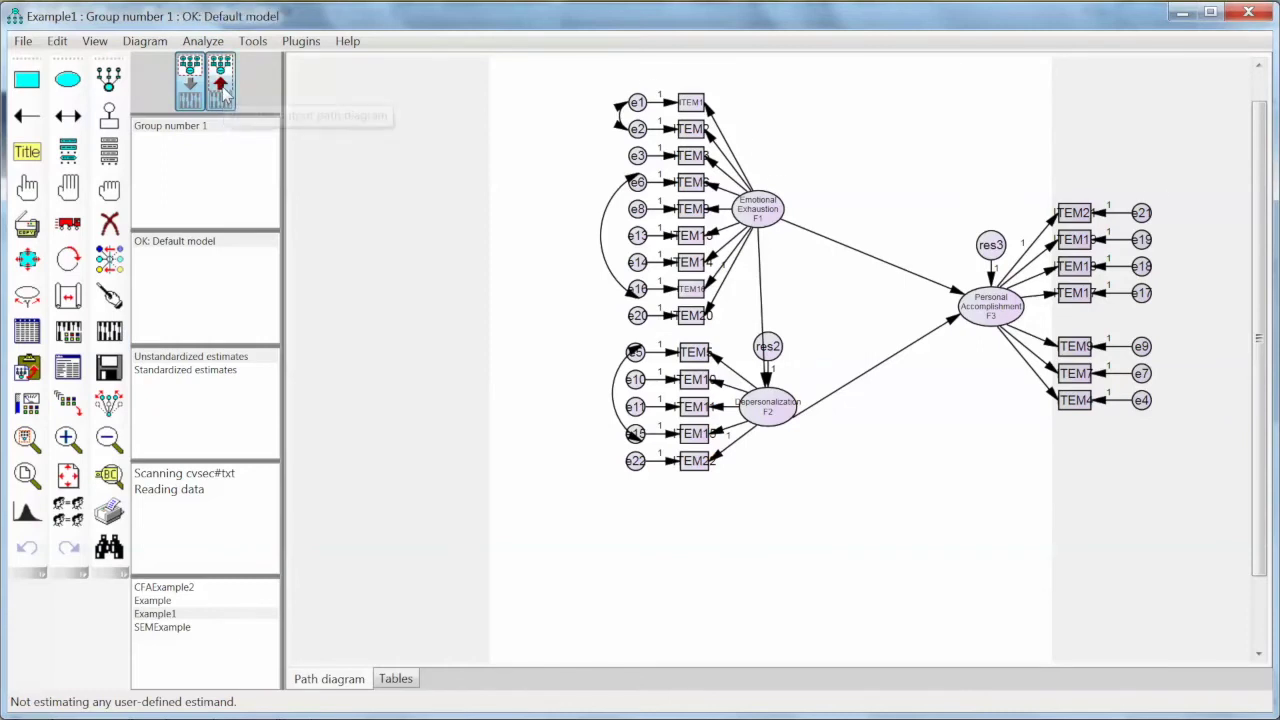
left_click(225, 92)
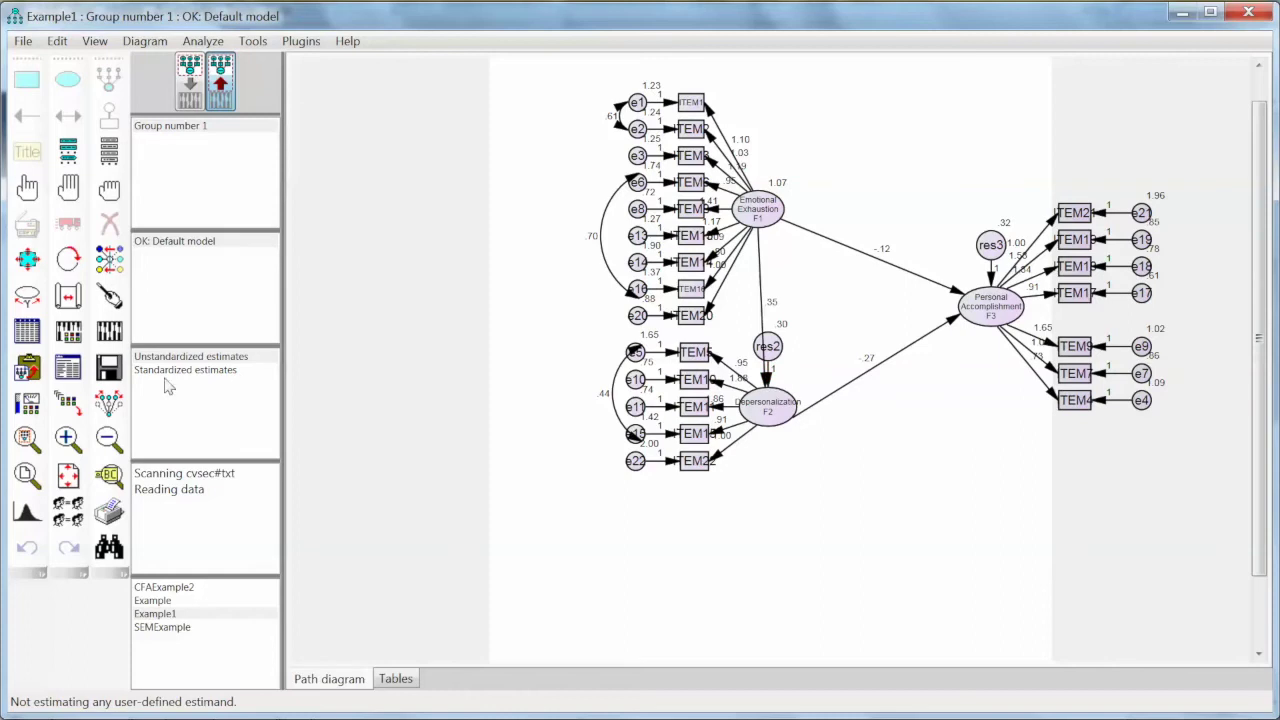
- Open the text output and review the Mahalanobis distances, Variable Summary, Model Fit and Modification Indices
left_click(68, 368)
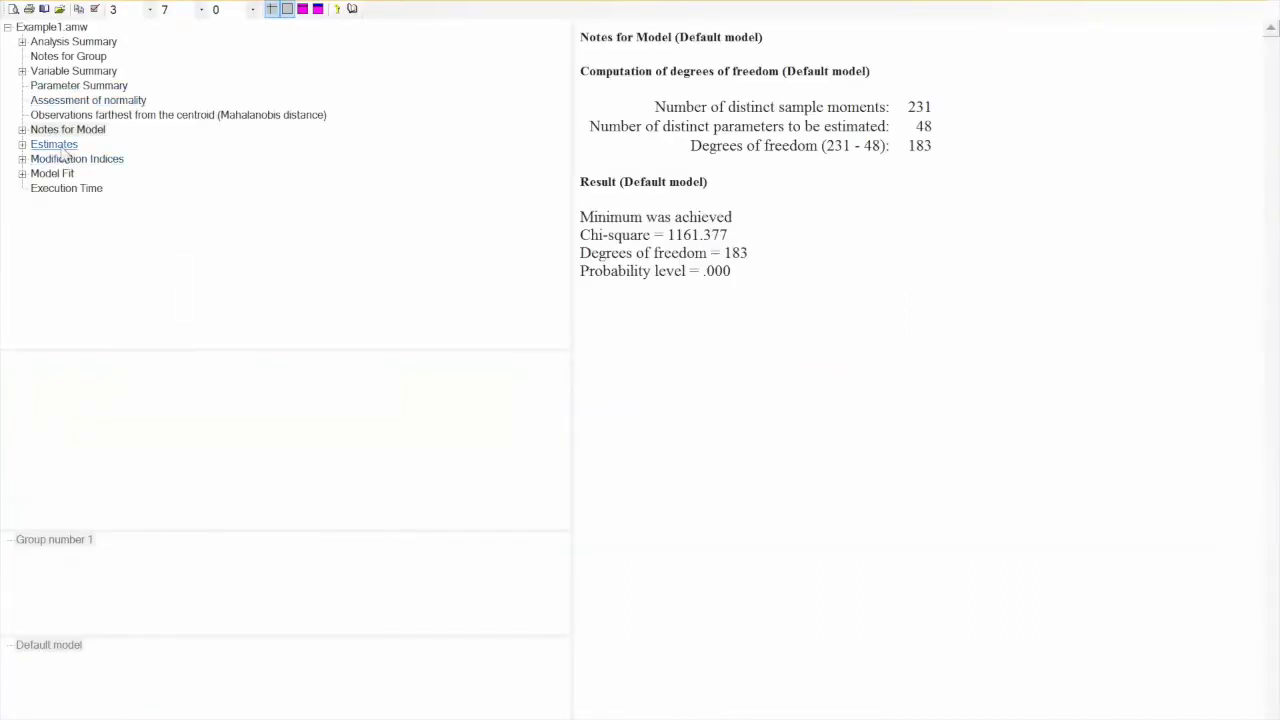
left_click(90, 117)
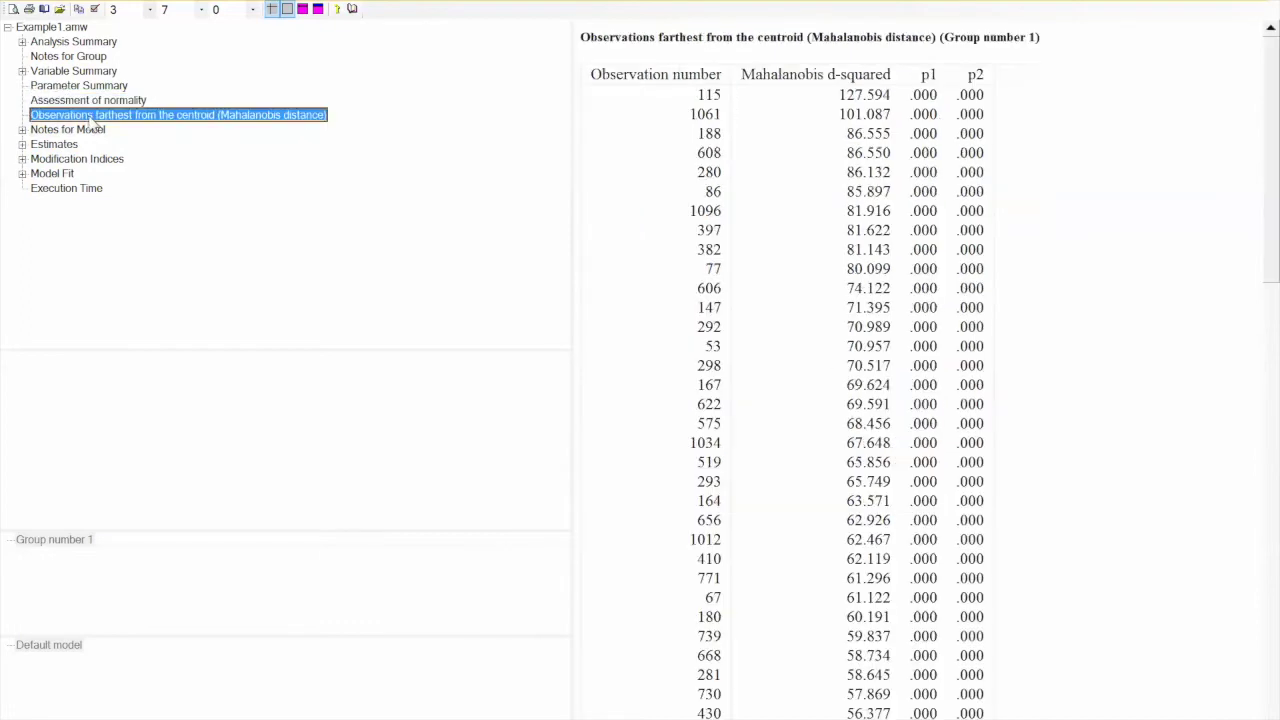
left_click(97, 73)
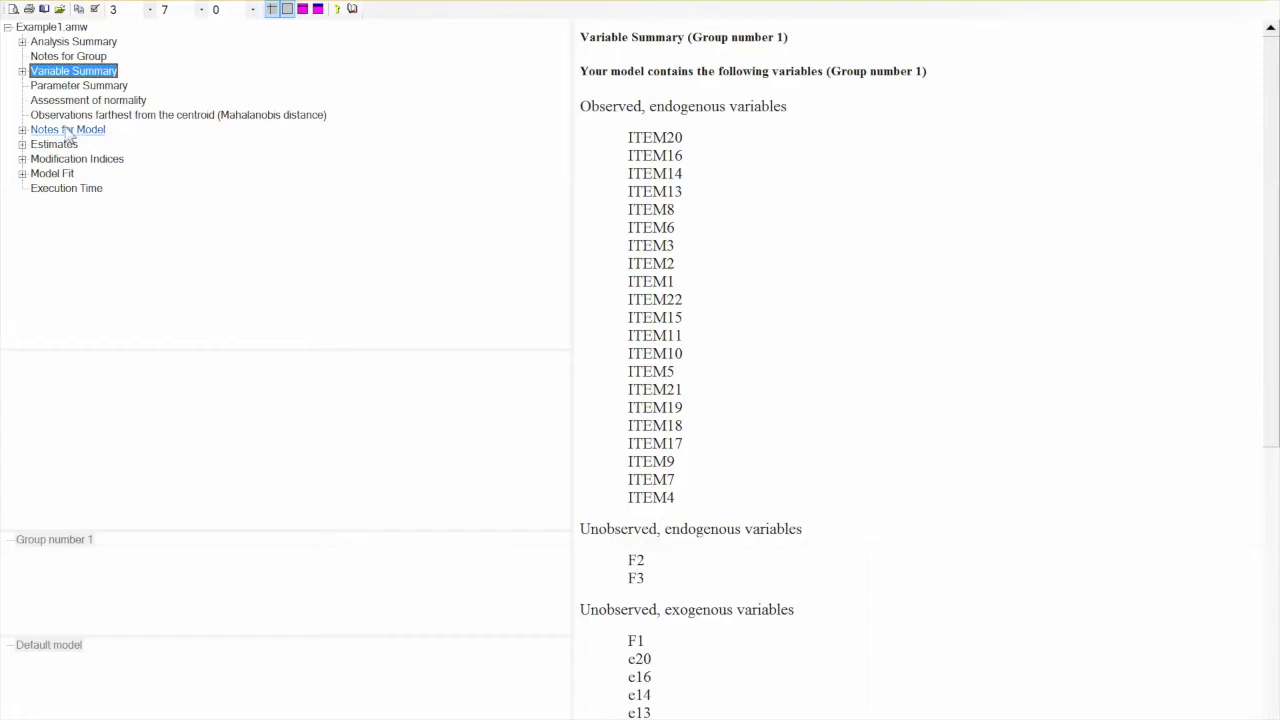
left_click(53, 174)
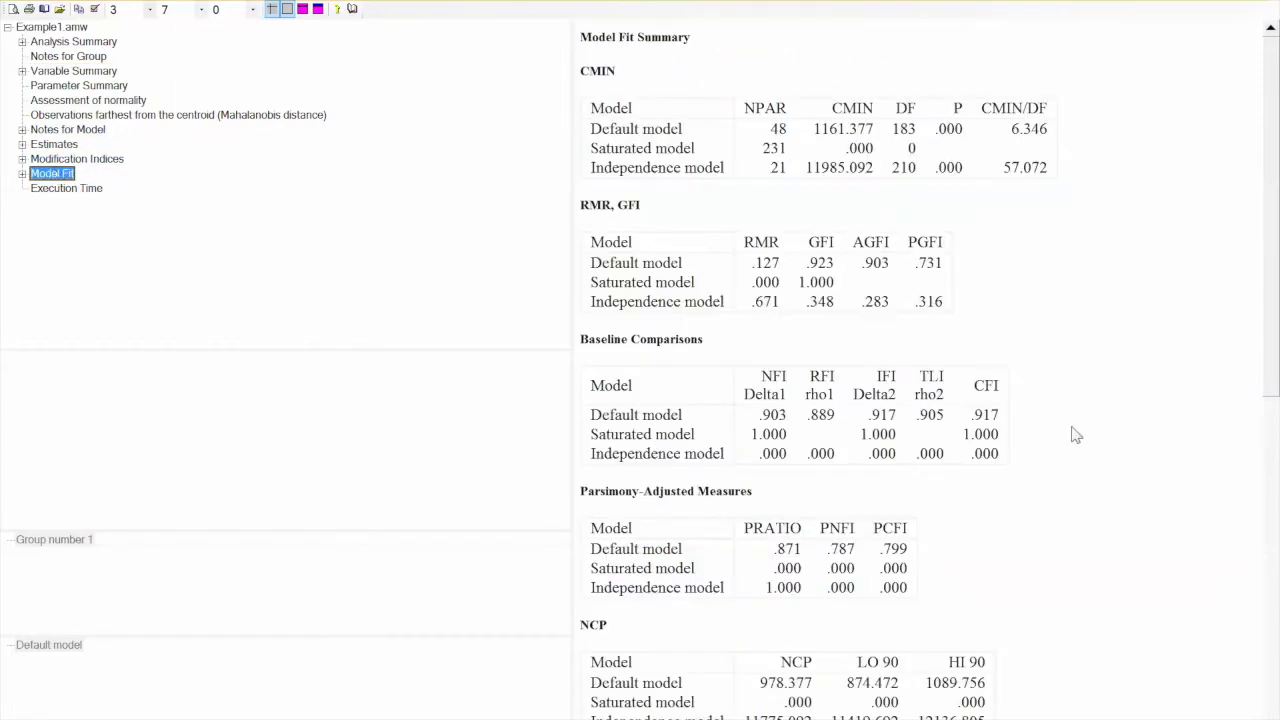
left_click_drag(1270, 323, 1270, 283)
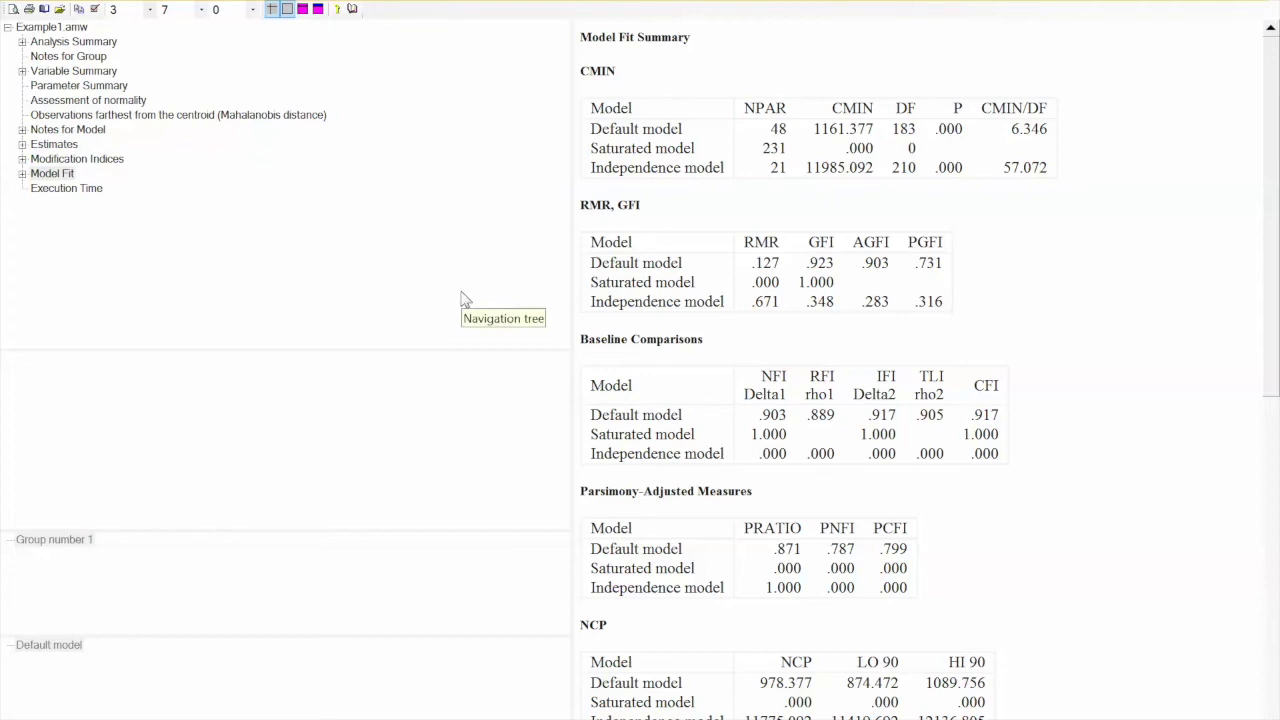
left_click(109, 166)
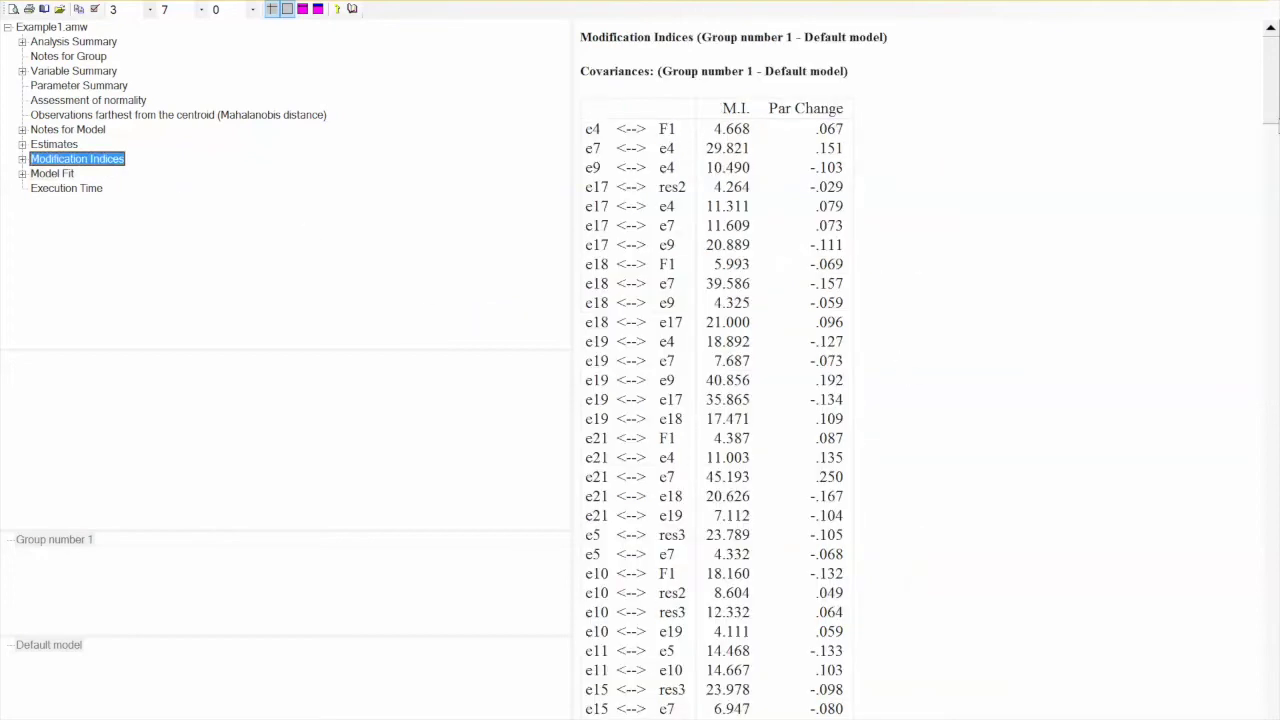
mouse_move(1276, 97)
left_mouse_down()
mouse_move(1277, 703)
mouse_move(1276, 95)
left_mouse_up()
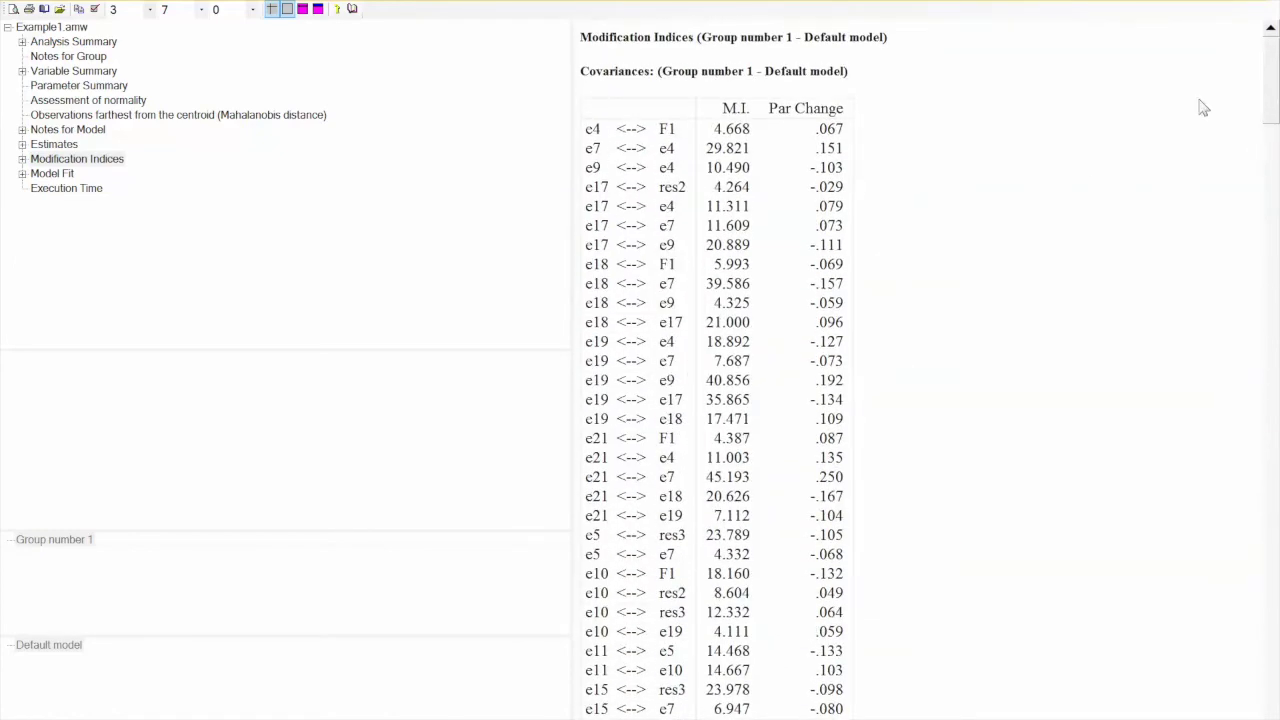
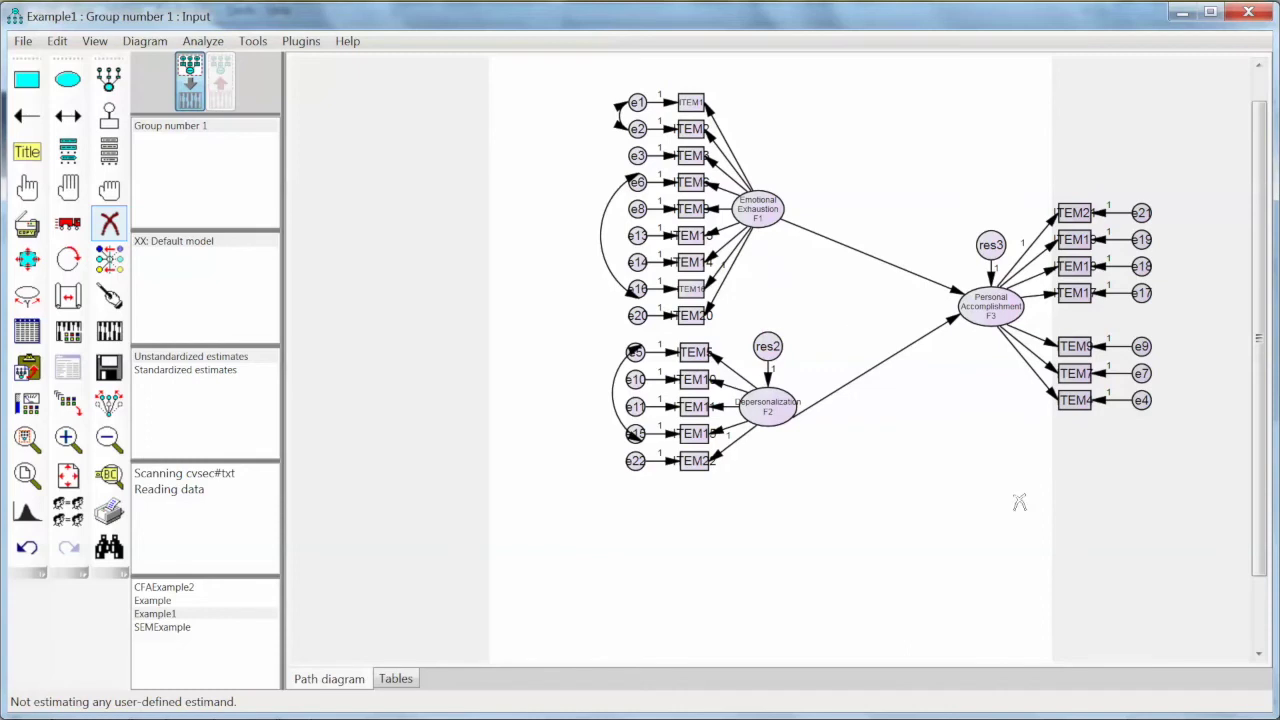
- Calculate the model without the path from Emotional Exhaustion to Depersonalization and show its output path diagram
left_click(34, 199)
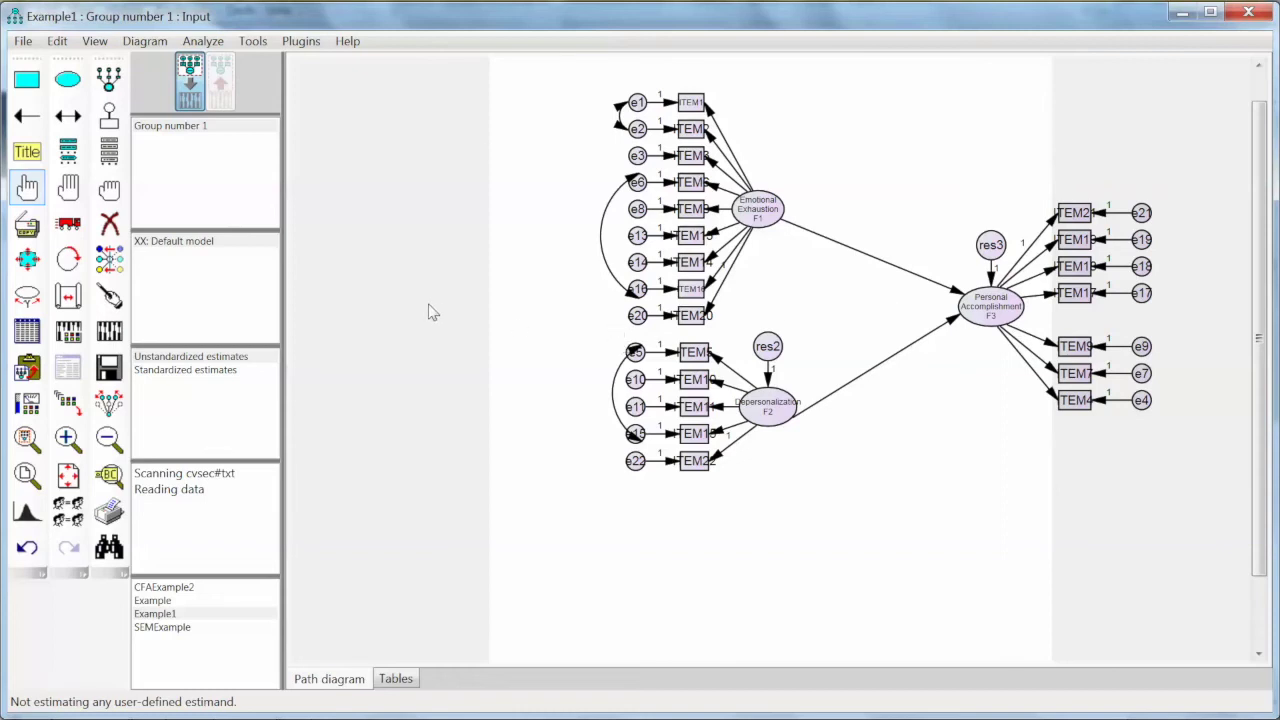
left_click(109, 331)
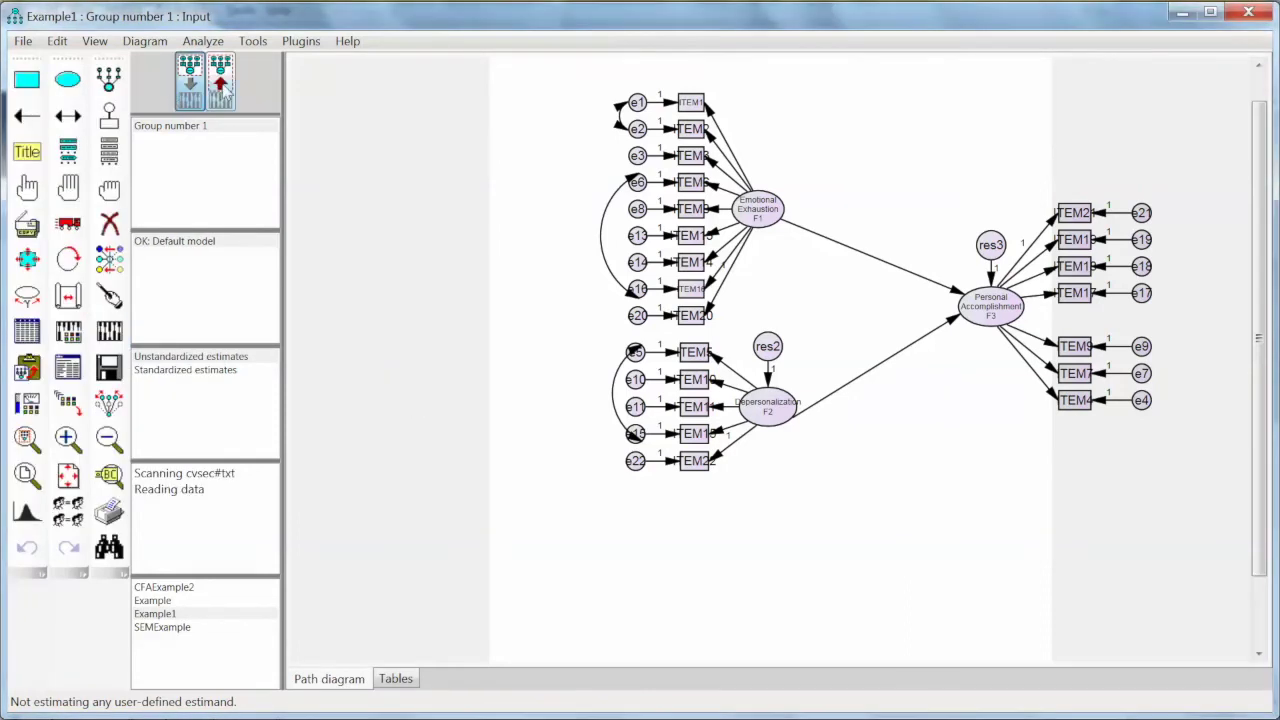
left_click(221, 85)
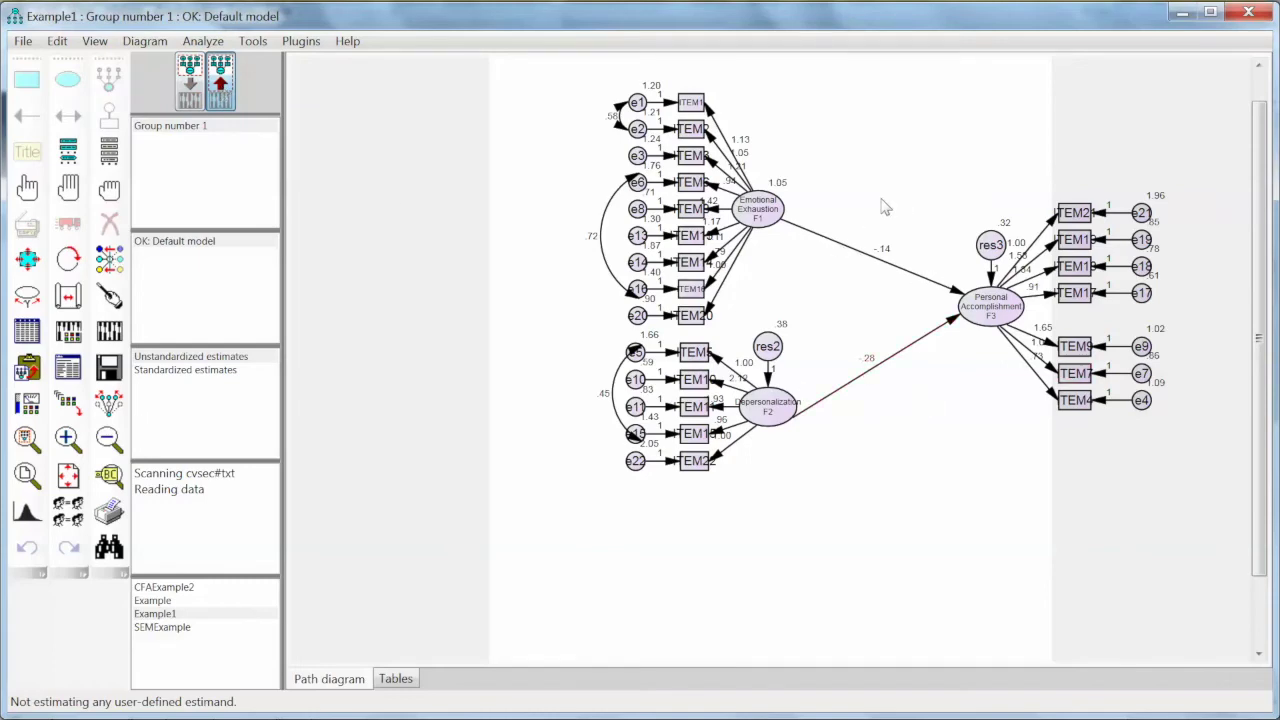
- Examine the modification indices for covariances and regression weights in the text output, and return to the path diagram
key("F10")
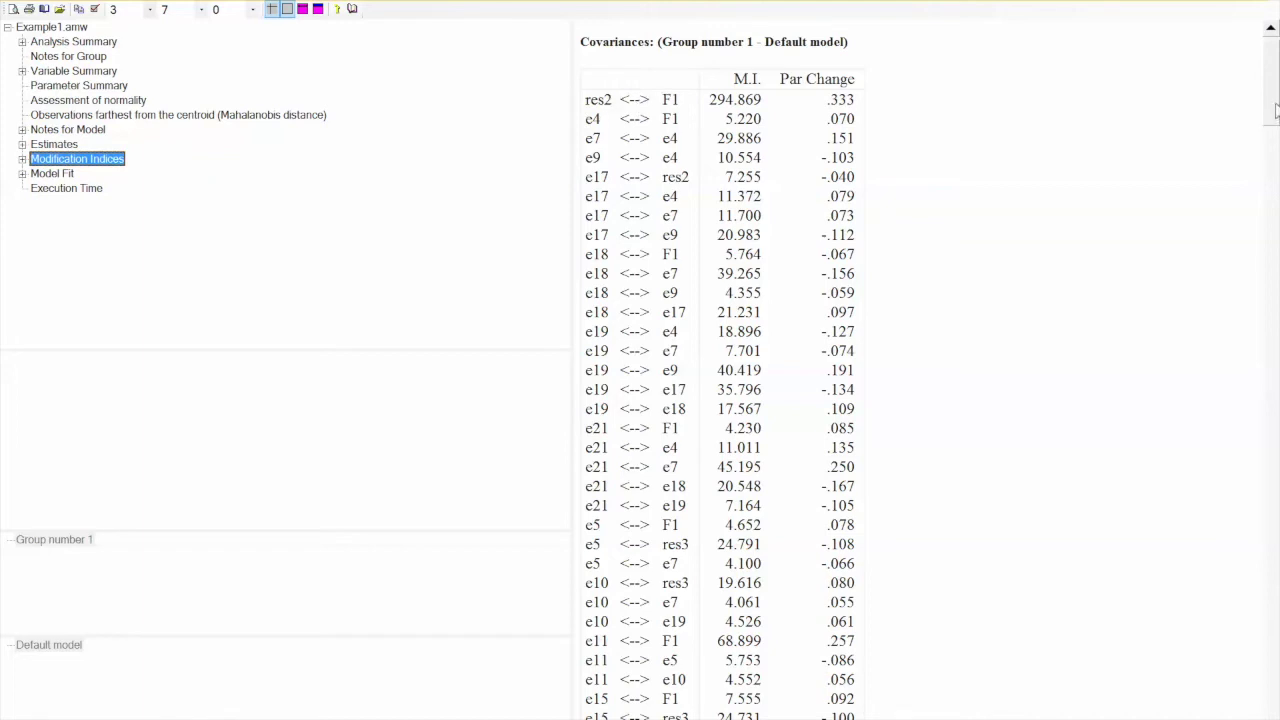
left_click_drag(1275, 100, 1277, 296)
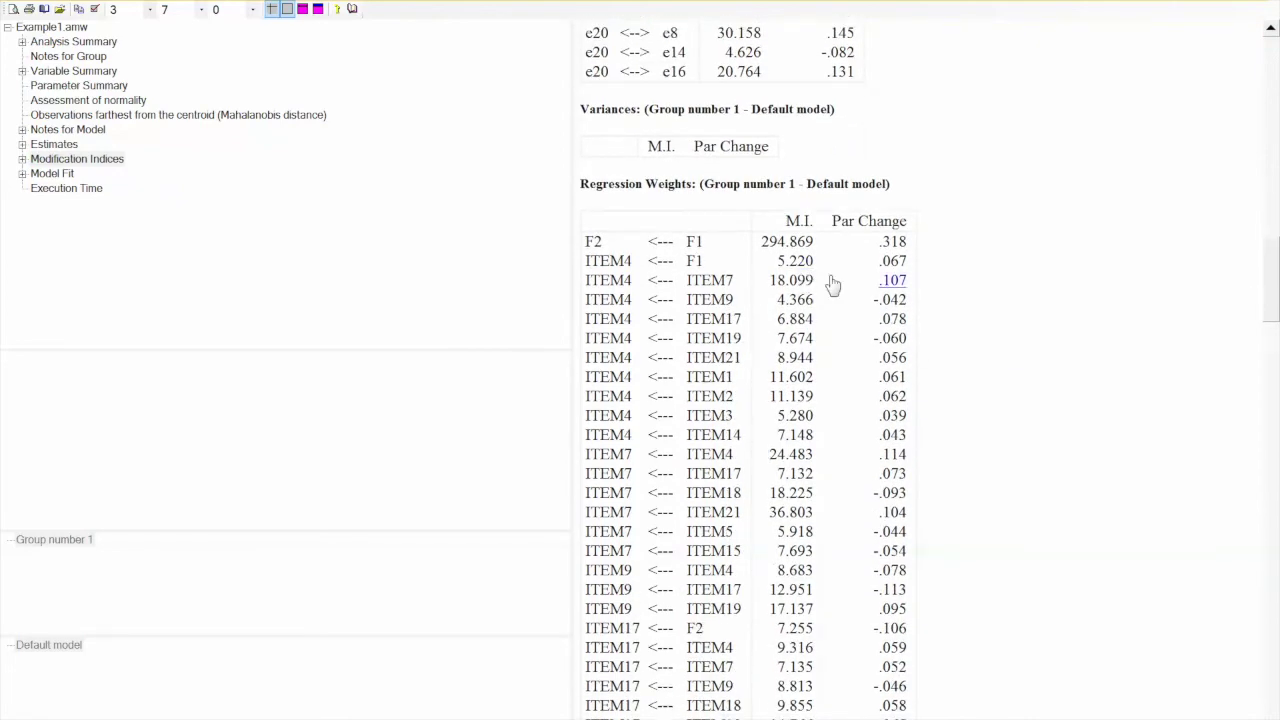
mouse_move(1272, 323)
left_mouse_down()
mouse_move(1275, 86)
mouse_move(1274, 311)
left_mouse_up()
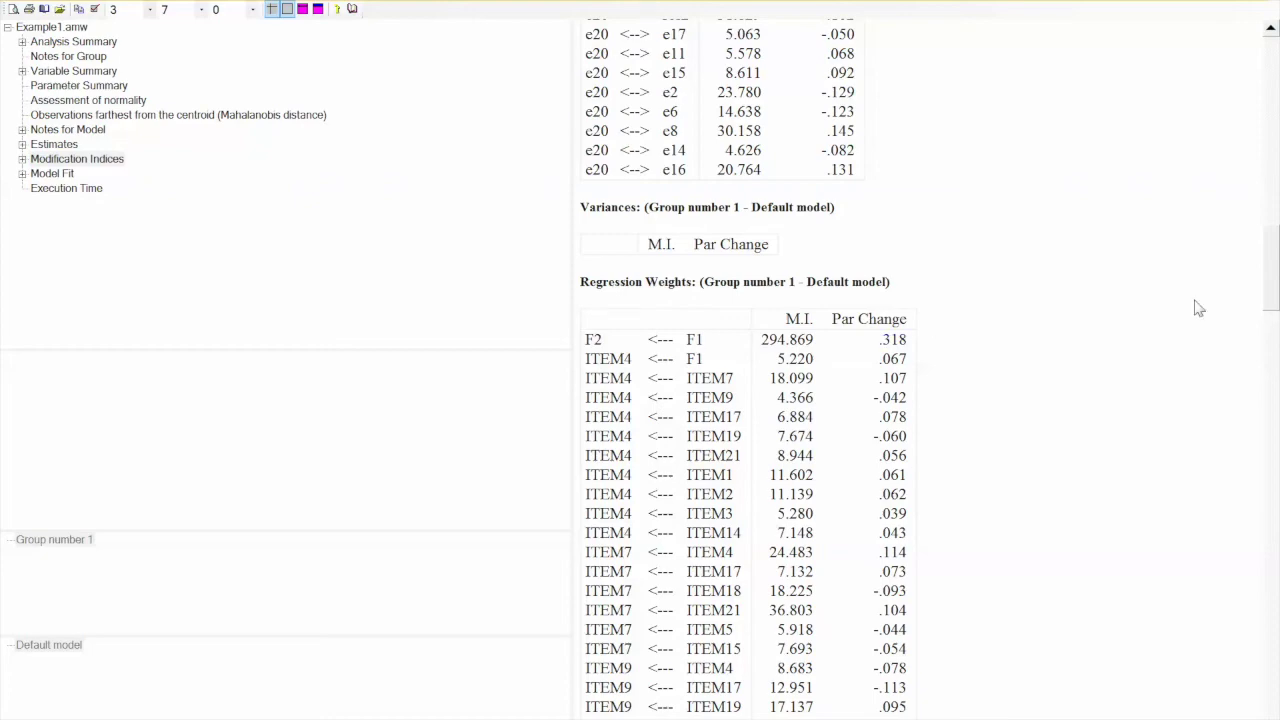
left_click_drag(1276, 285, 1276, 68)
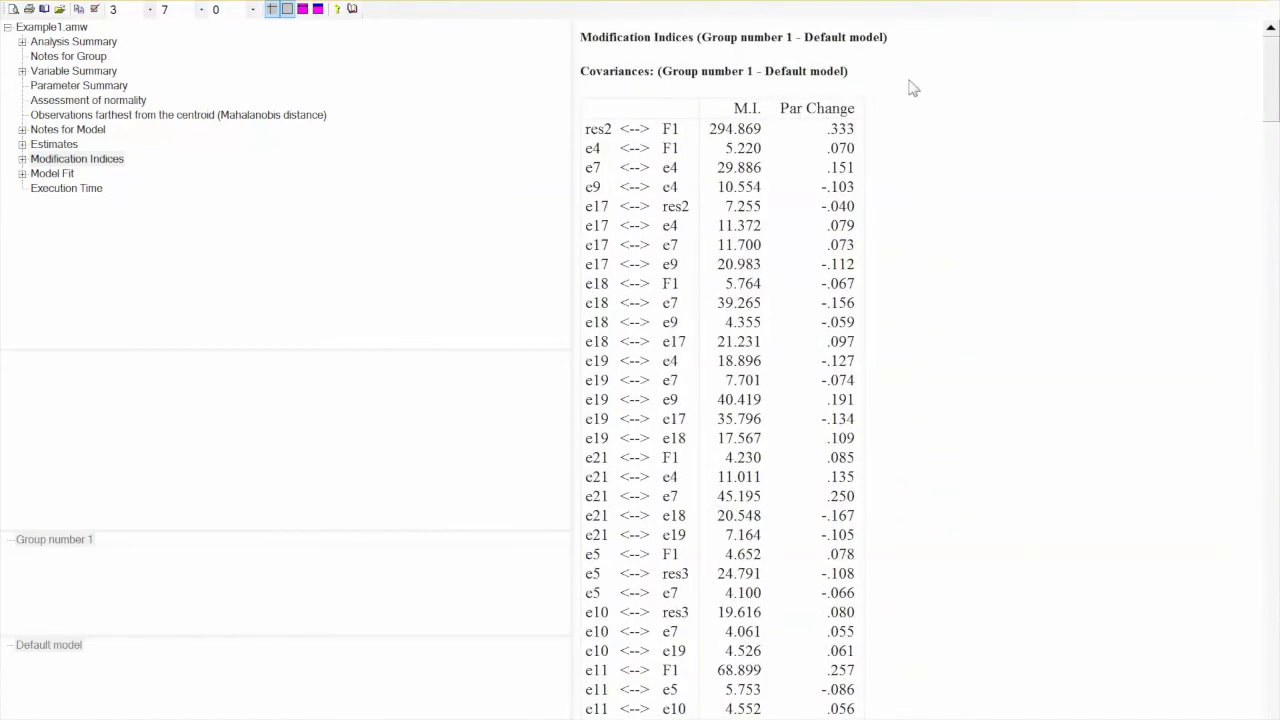
key("alt+F4")
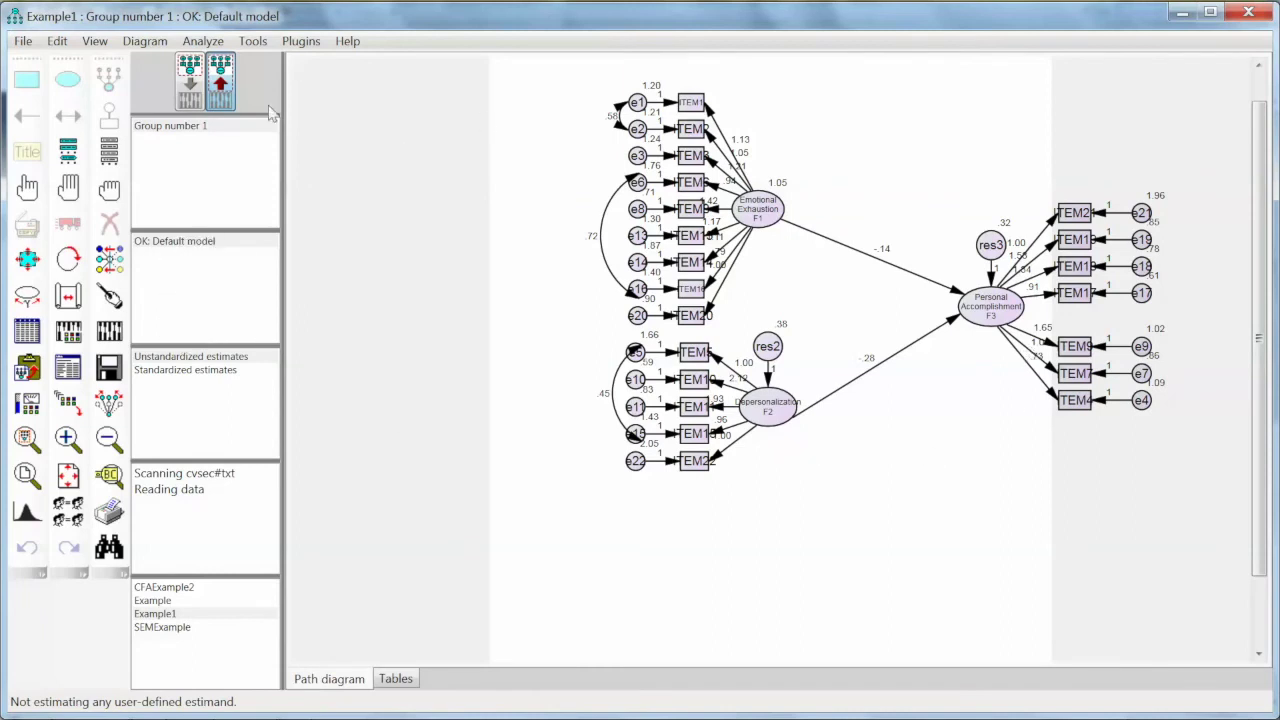
- Draw a directional path from Emotional Exhaustion to Depersonalization in the input diagram and recalculate the estimates
left_click(190, 86)
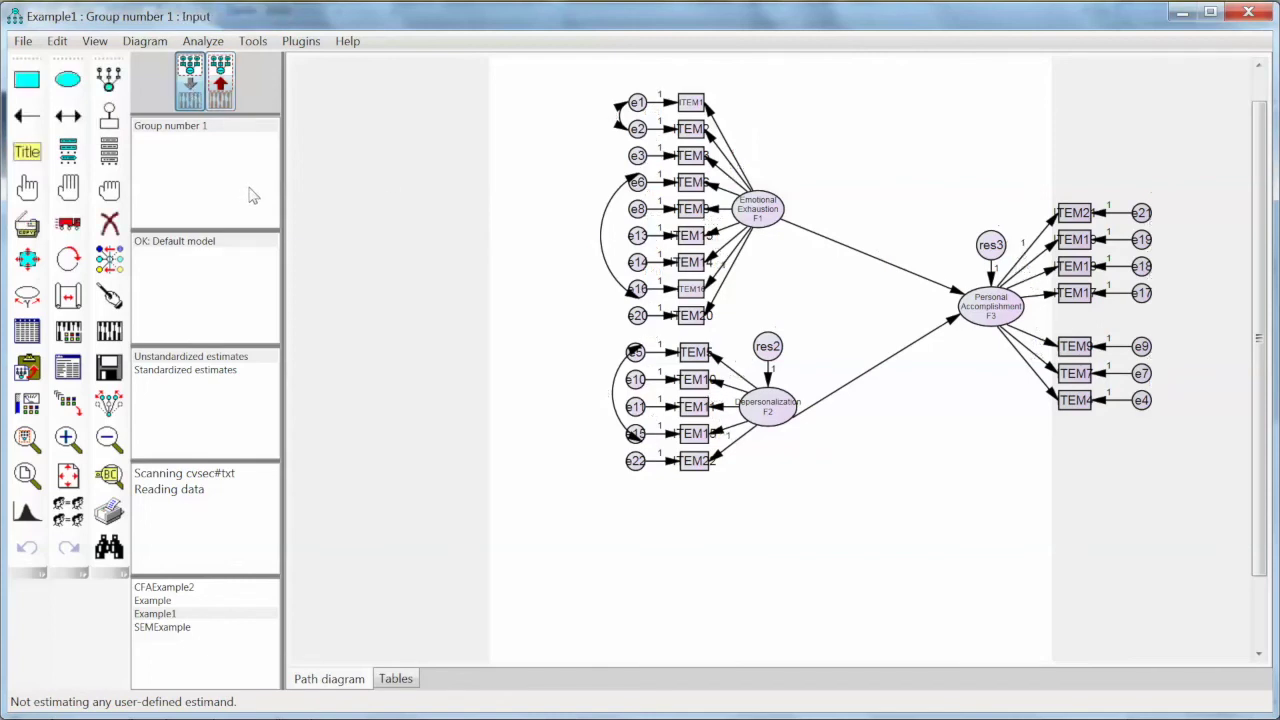
left_click(27, 116)
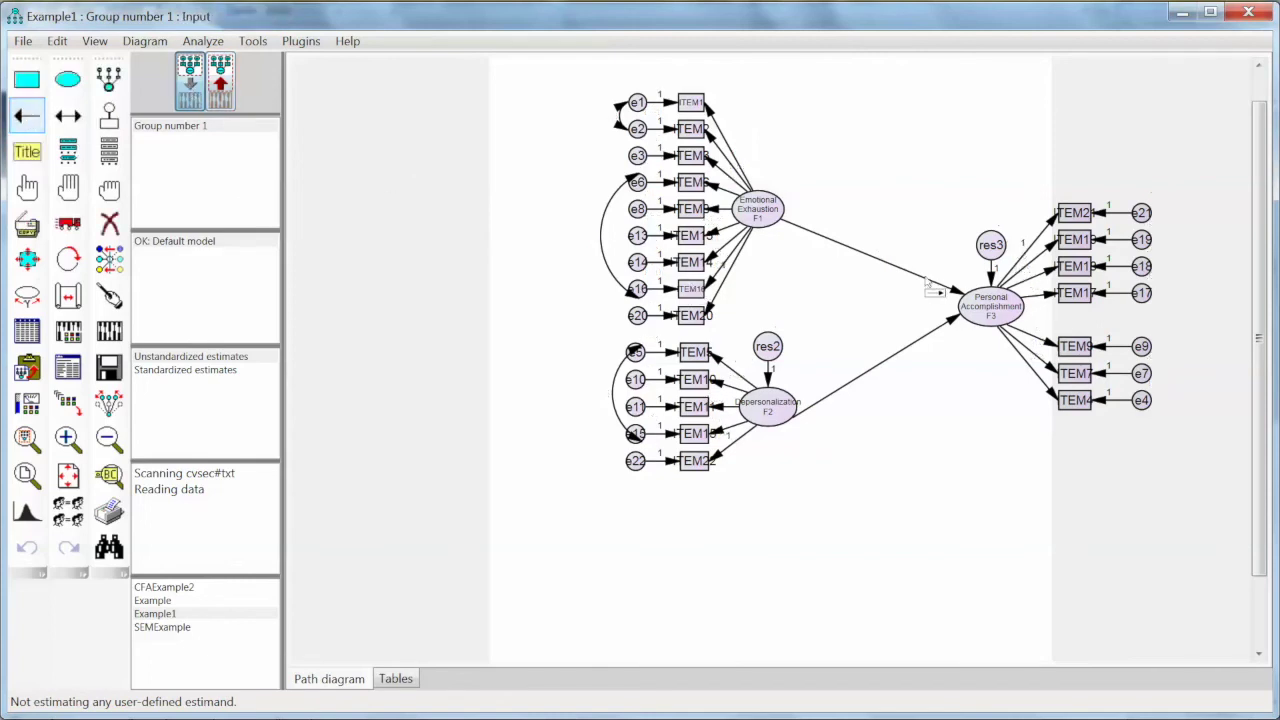
left_click_drag(776, 220, 775, 415)
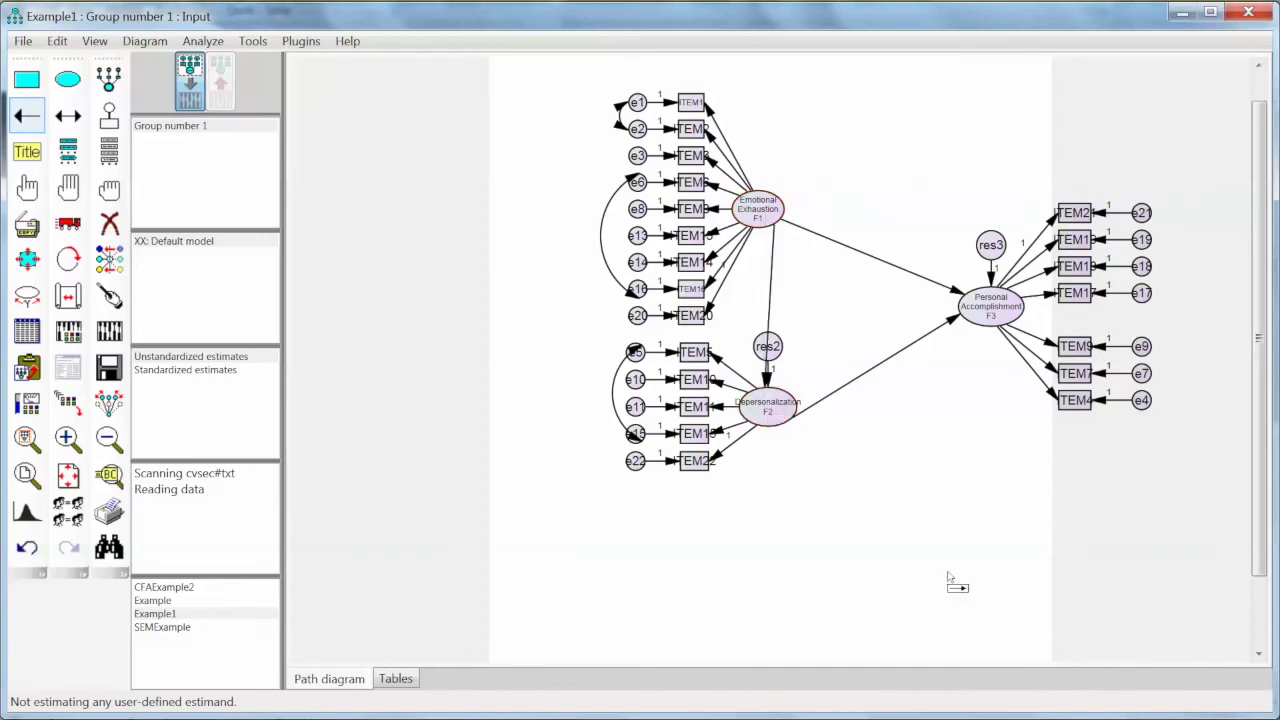
key("ctrl+F9")
- Examine the Estimates section of the text output, comparing the regression weights, critical ratios and standardized regression weights
left_click(70, 367)
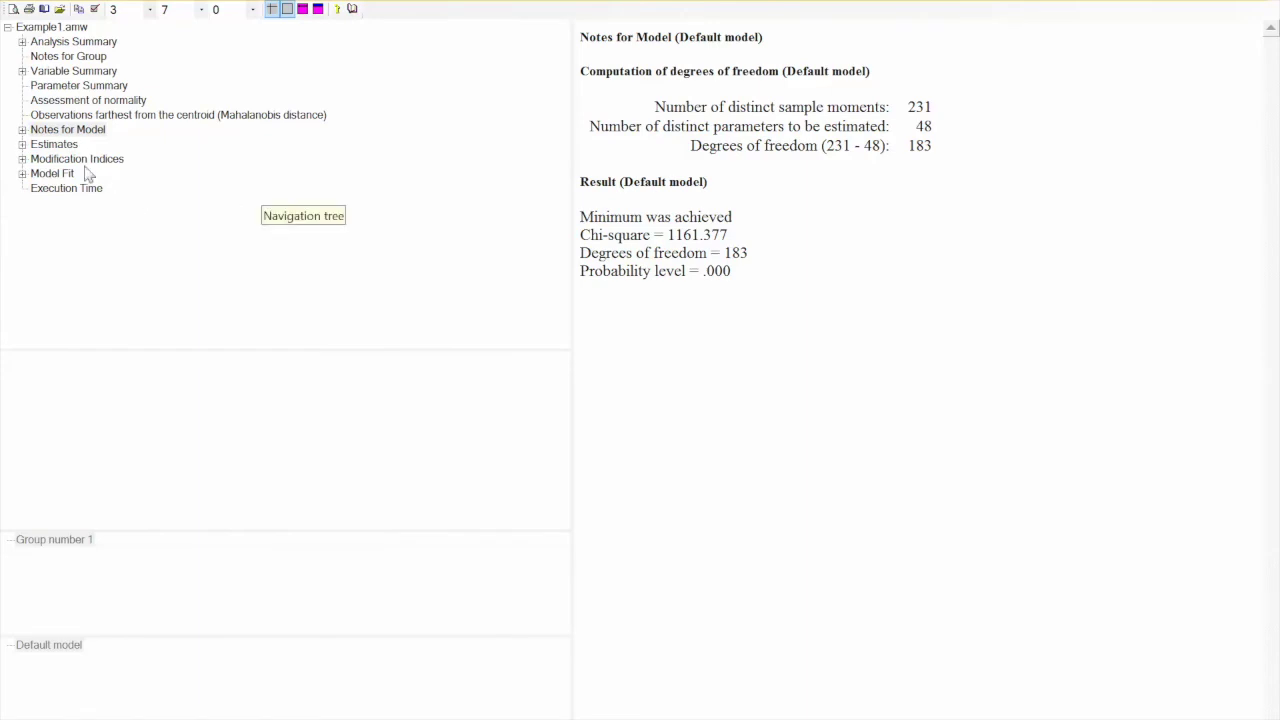
left_click(55, 145)
left_click_drag(1276, 190, 1266, 349)
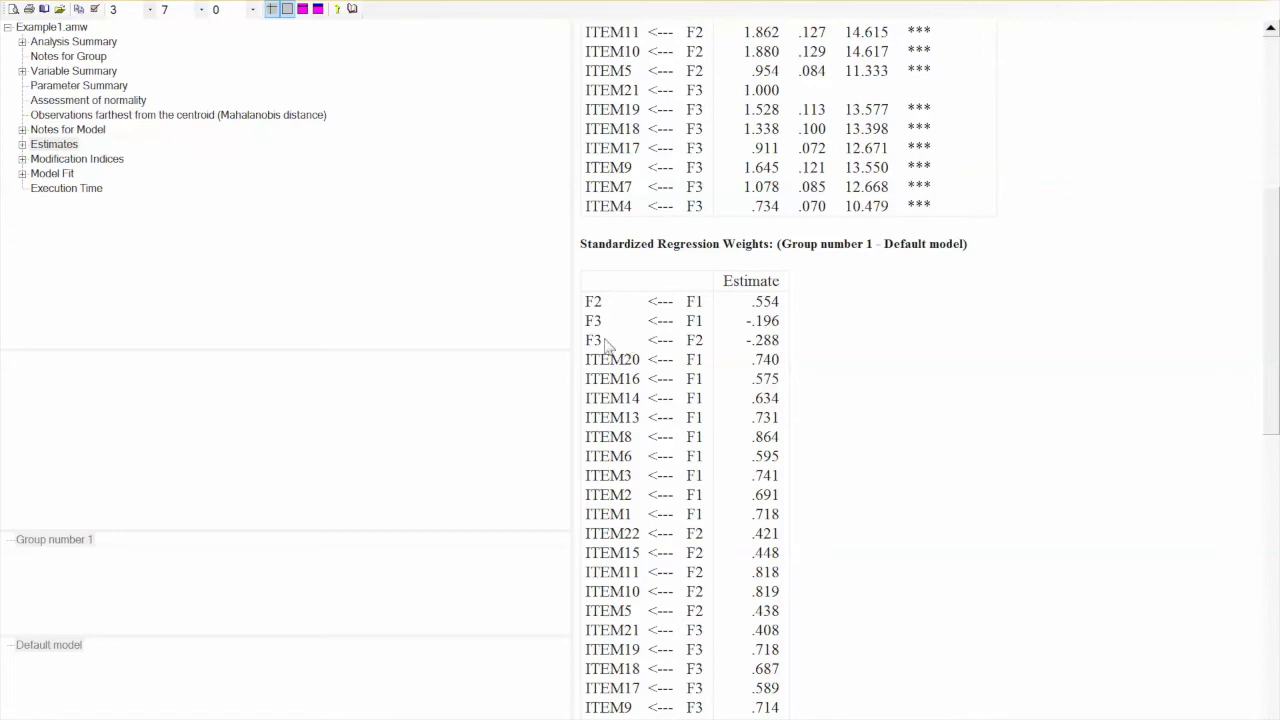
left_click_drag(1274, 393, 1274, 268)
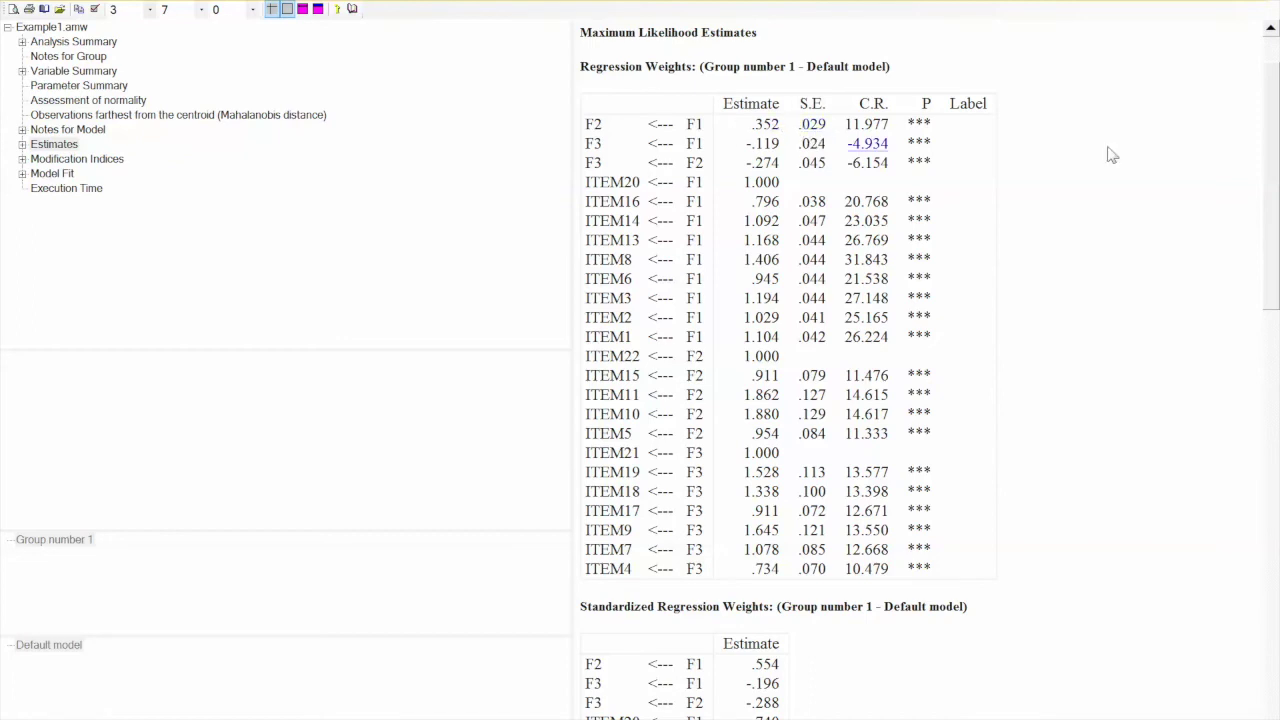
scroll(1273, 154, "up", 1)
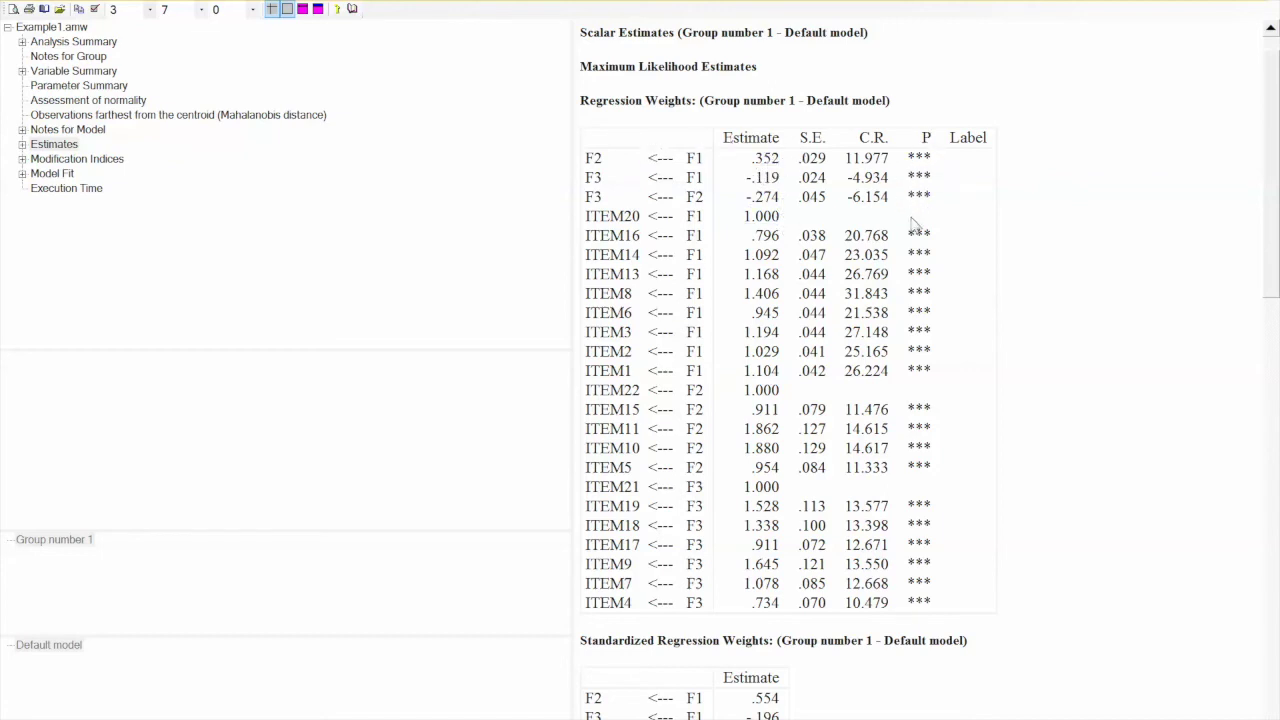
scroll(1268, 247, "down", 15)
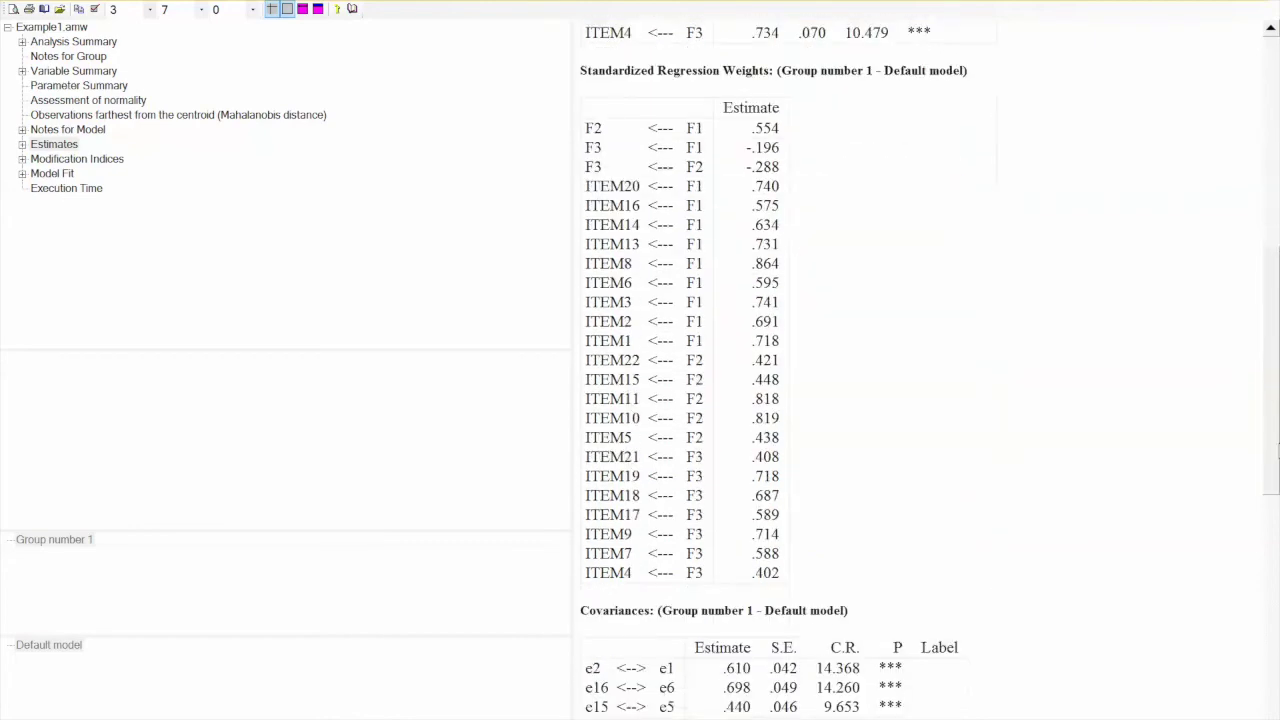
scroll(1268, 322, "up", 9)
left_click_drag(1268, 322, 1275, 162)
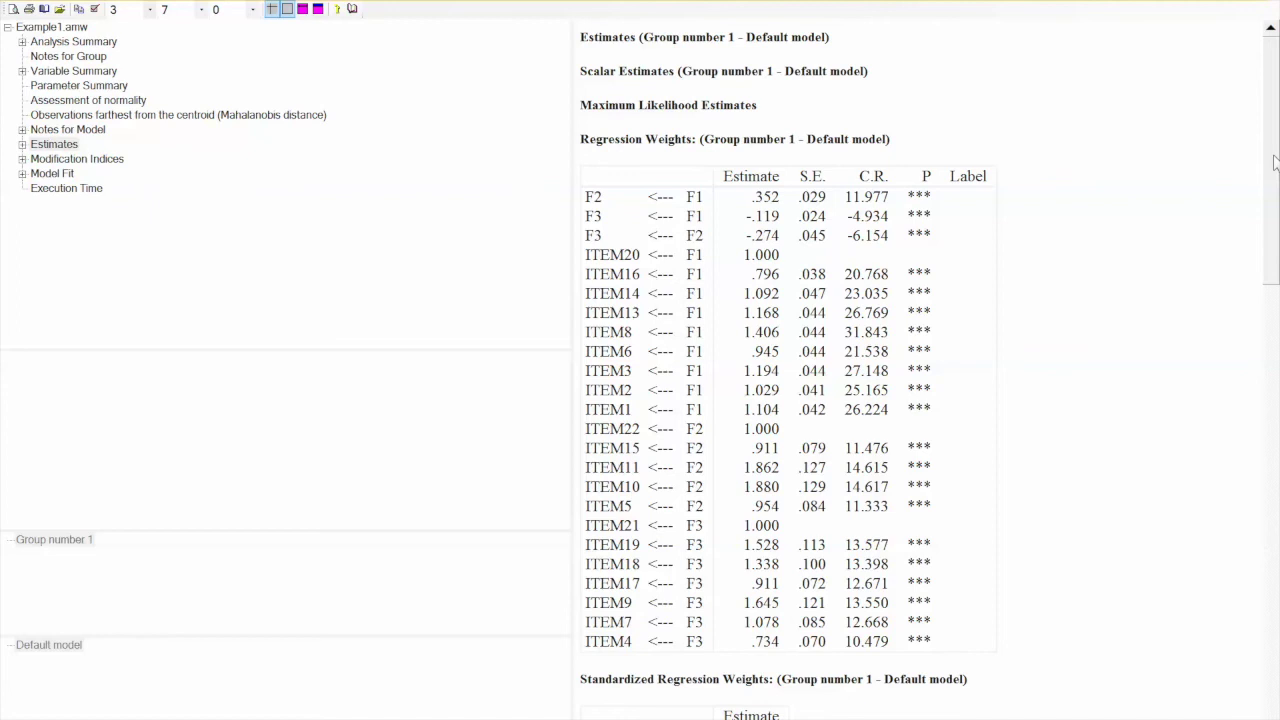
left_click_drag(1275, 160, 1275, 315)
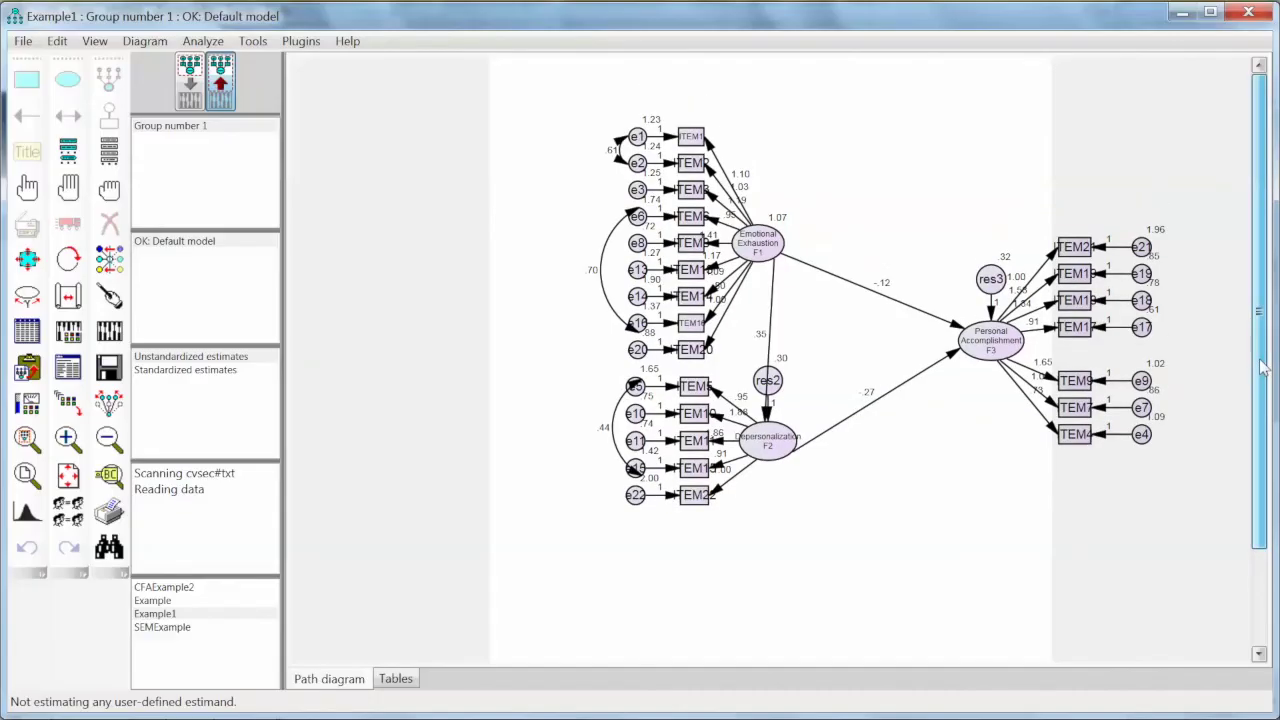
- Set the page layout's paper size to Landscape - Letter and resize the path diagram to fit the page
scroll(1263, 380, "down", 3)
scroll(1263, 380, "up", 3)
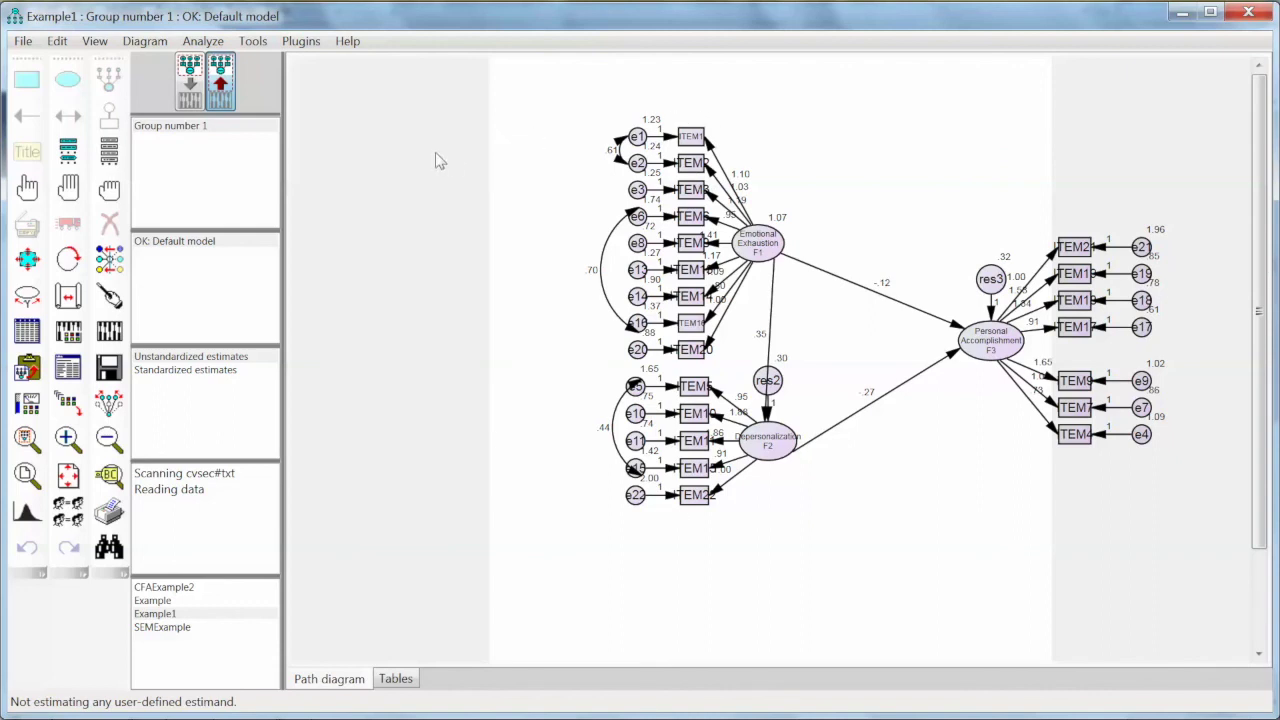
left_click(95, 41)
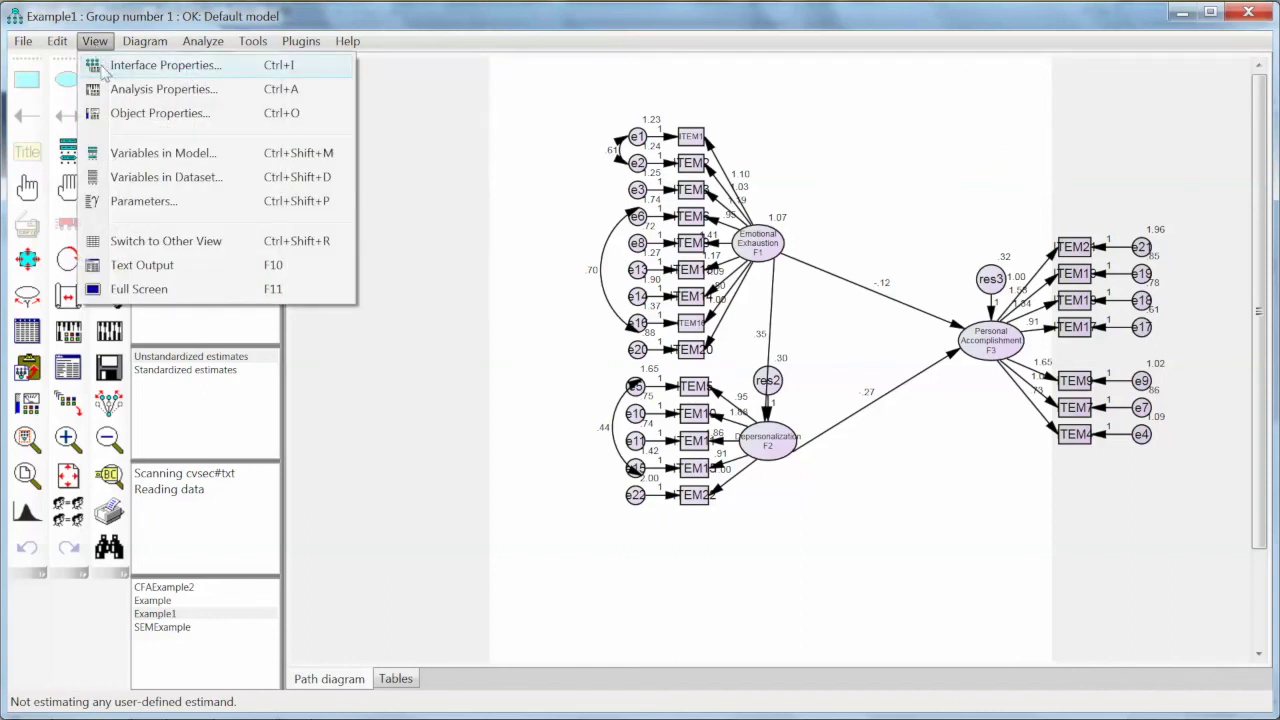
left_click(110, 65)
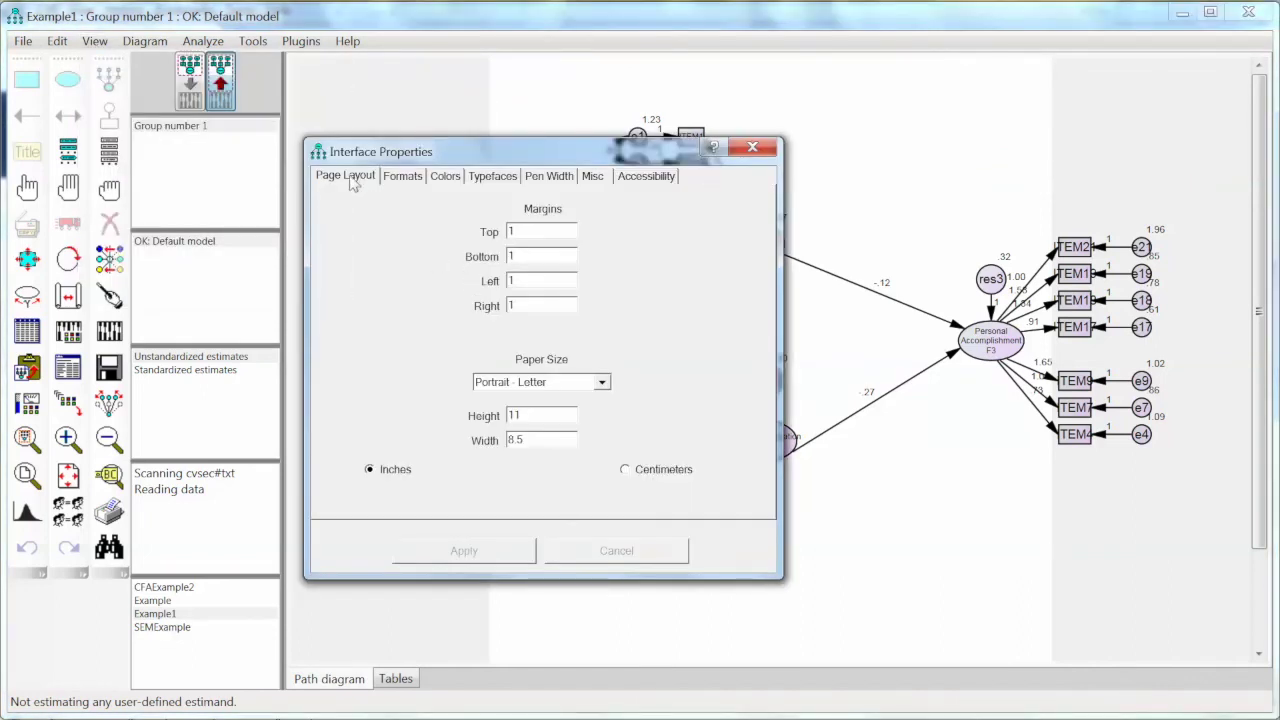
left_click(601, 385)
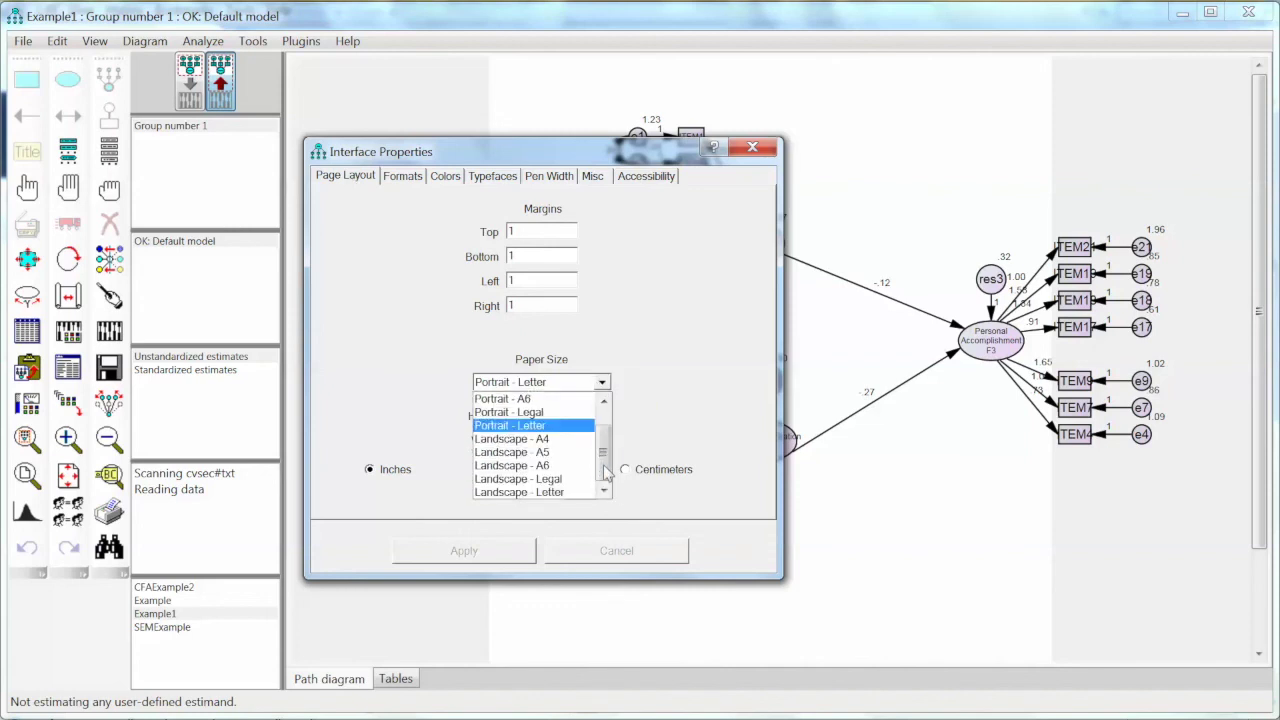
left_click(566, 491)
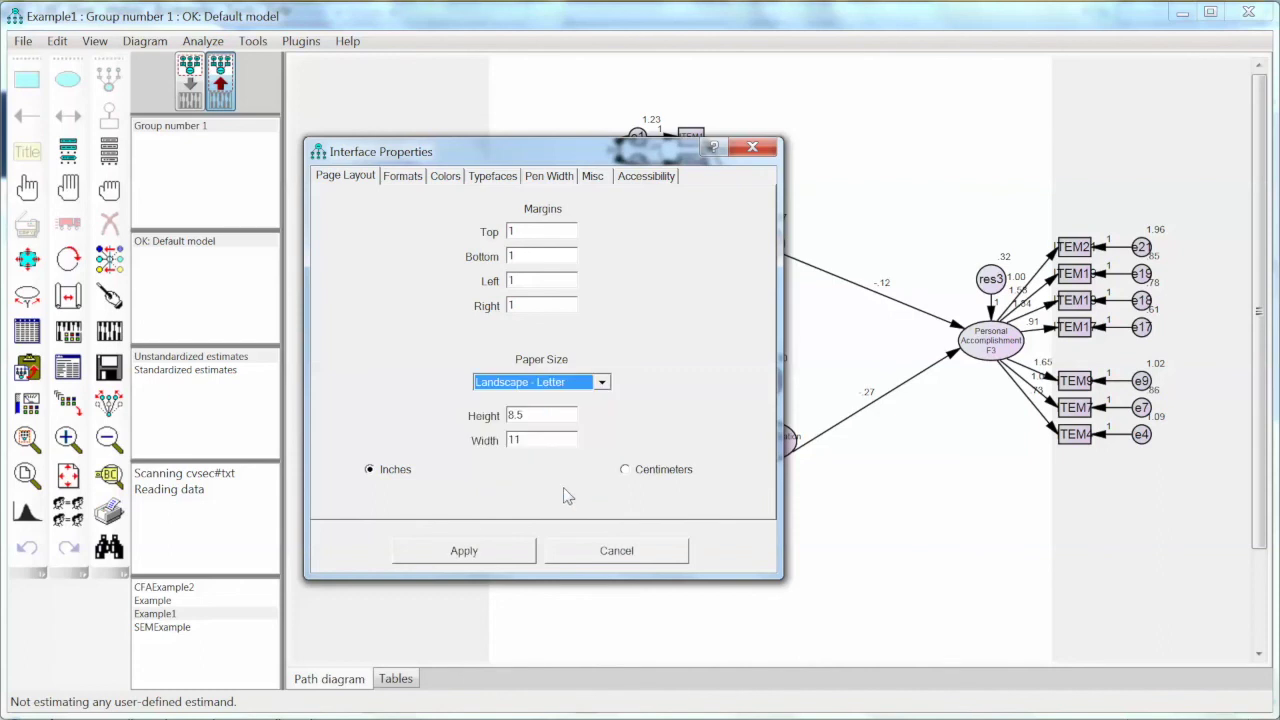
left_click(510, 553)
left_click(763, 152)
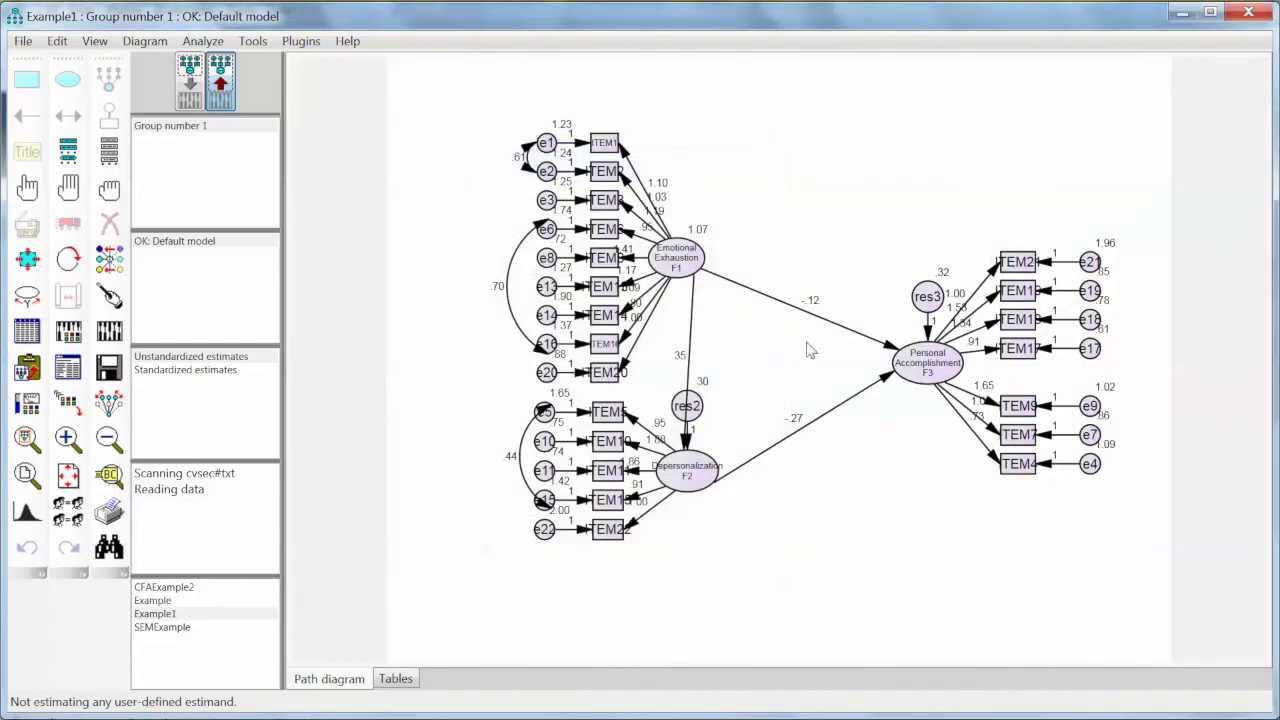
left_click(68, 478)
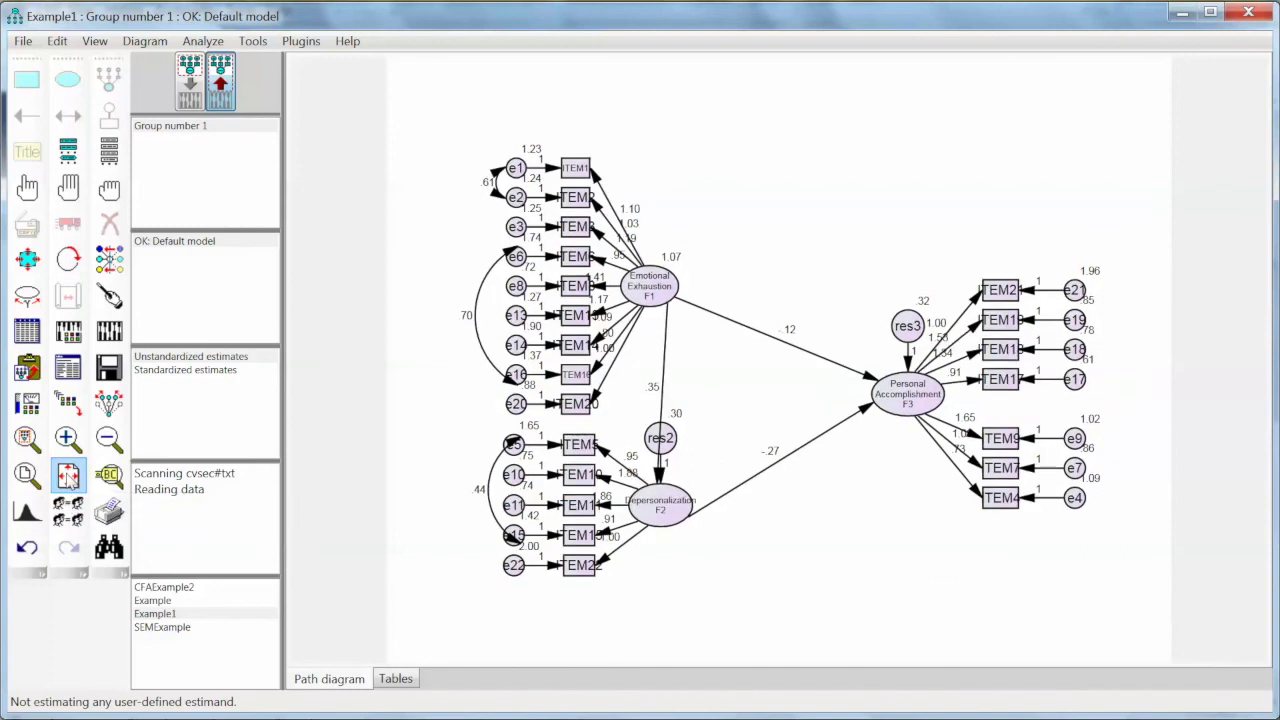